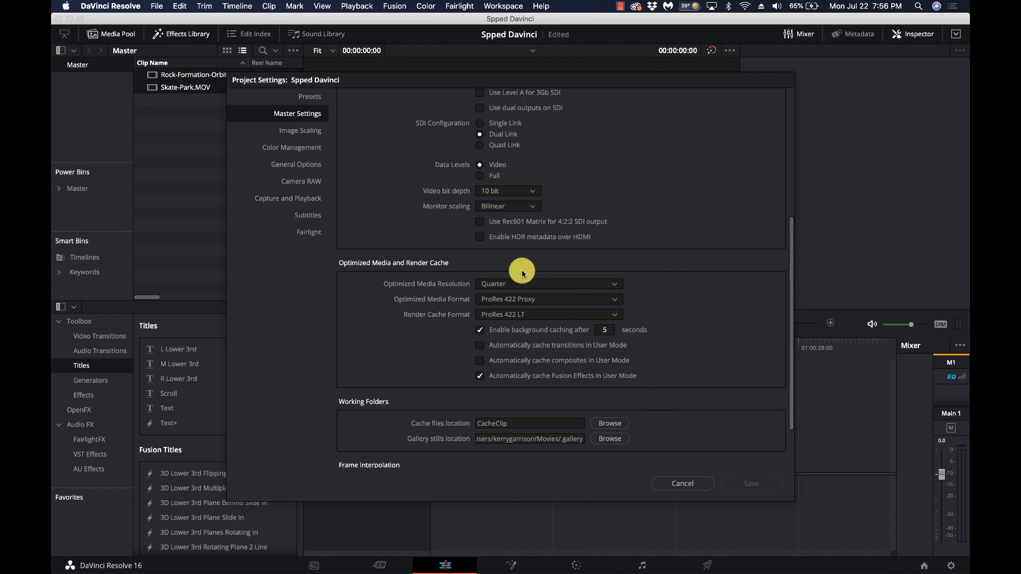
Close the project settings without saving, then load Rock-Formation-Orbit.MOV in the source viewer and preview it.
left_click(682, 484)
left_click(222, 111)
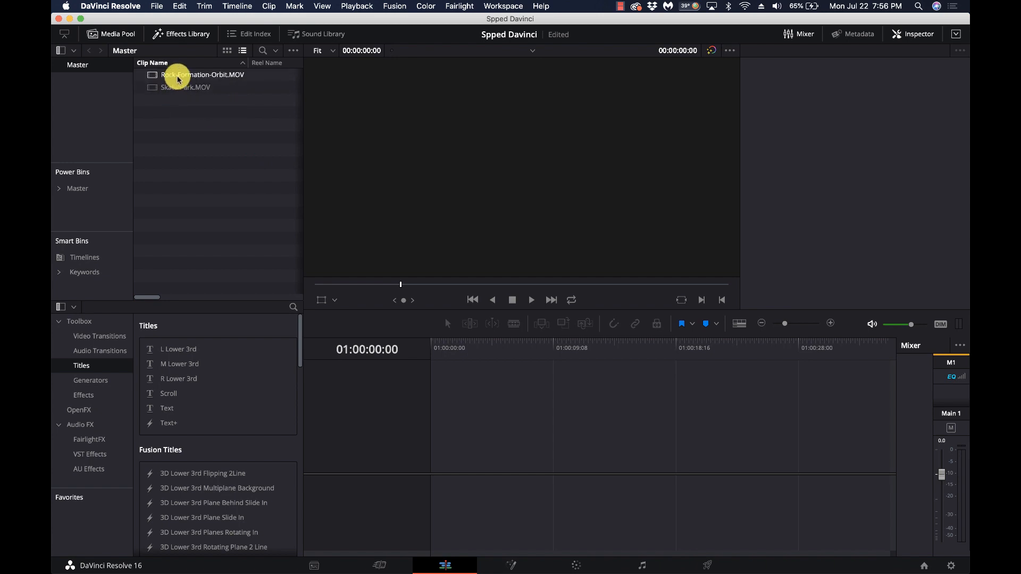
left_click(152, 76)
double_click(152, 76)
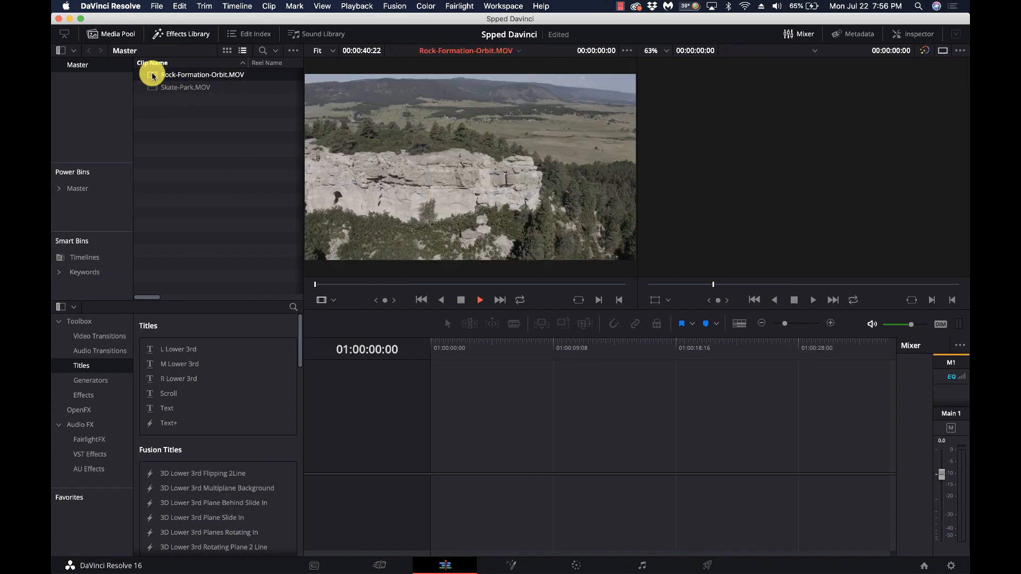
key("space")
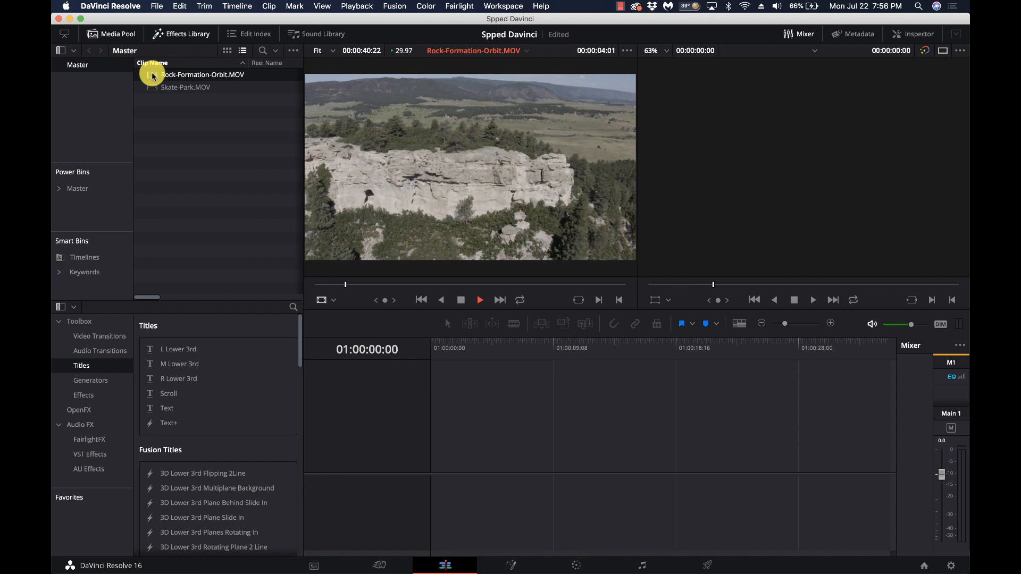
Mark an in point just past the middle of the source clip and an out point at 00:00:37:12.
left_click(543, 285)
left_click_drag(535, 286, 600, 279)
key("space")
key("i")
key("space")
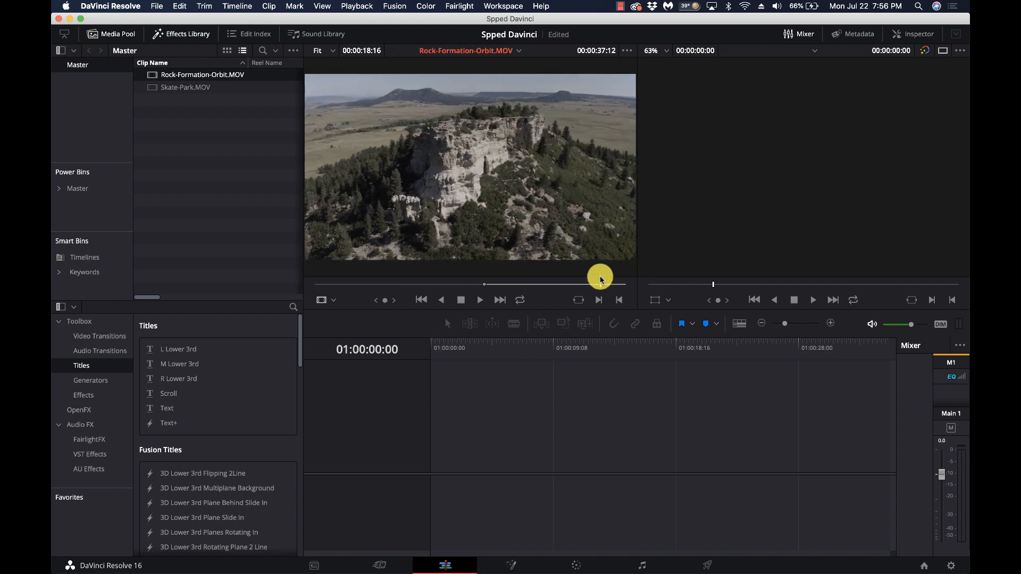
key("o")
Place the marked range at the start of a new timeline and play it back at normal speed.
left_click_drag(553, 186, 433, 456)
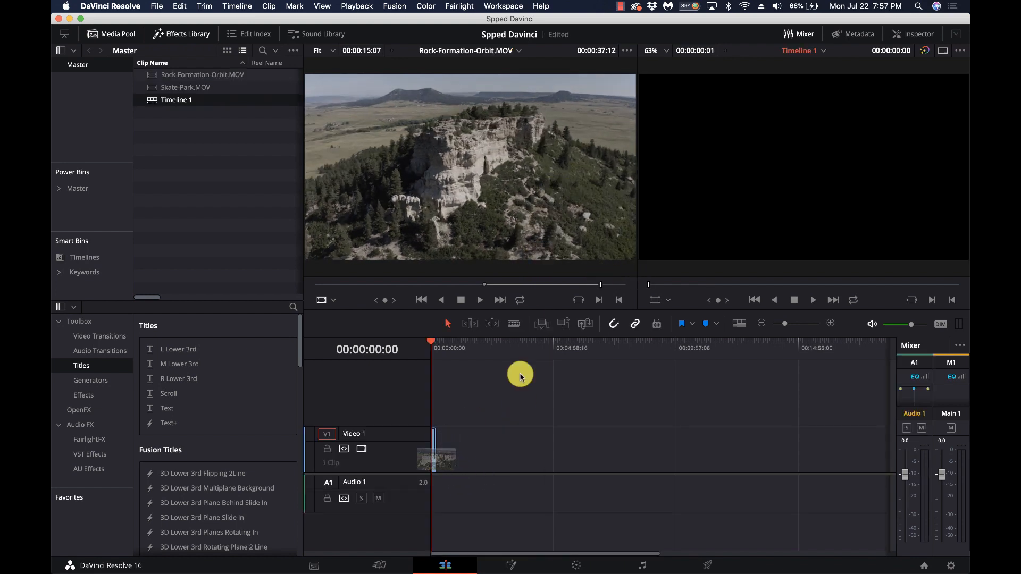
left_click(831, 324)
left_click(831, 324)
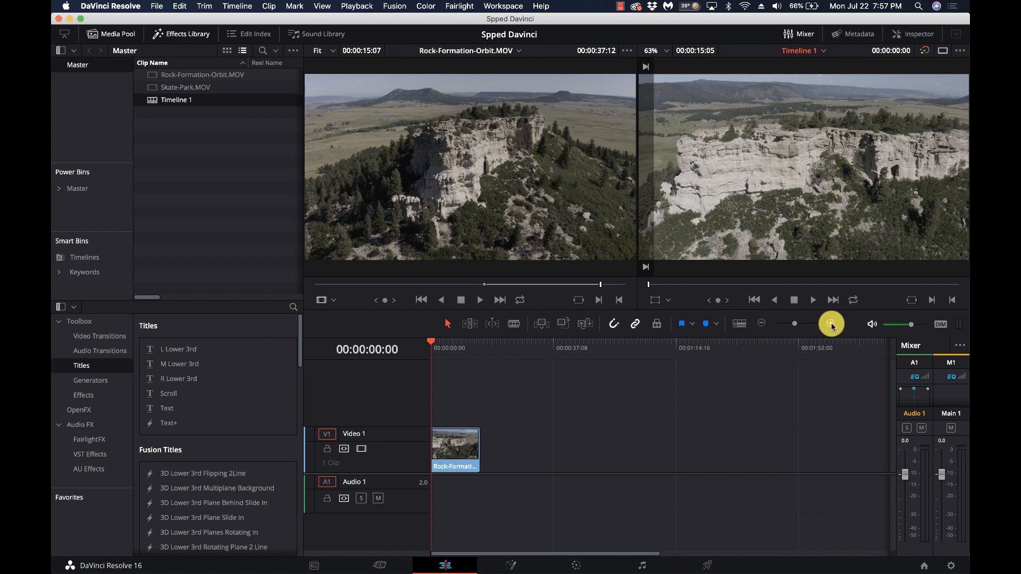
left_click(831, 324)
left_click(831, 324)
left_click(831, 324)
key("space")
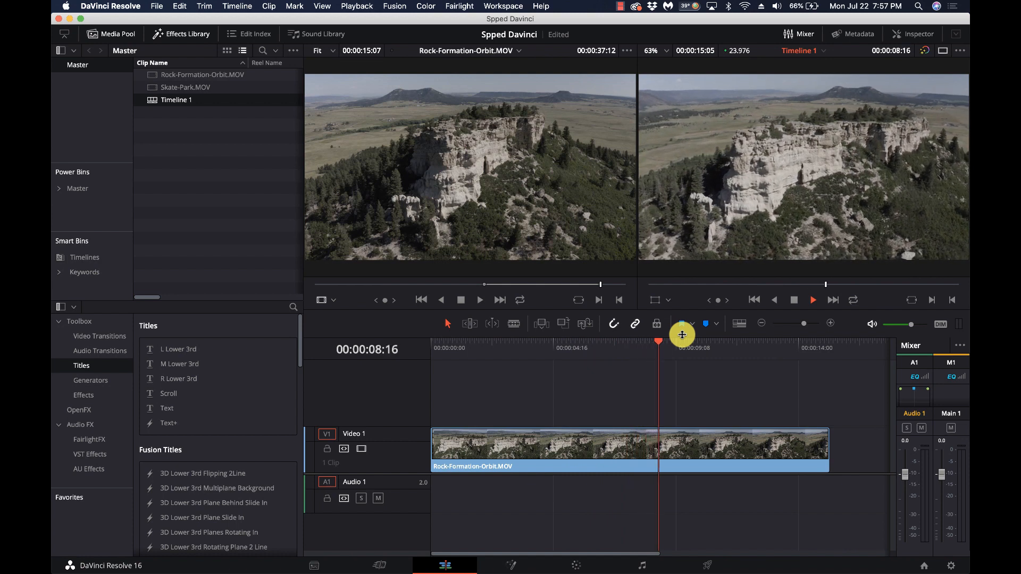
key("space")
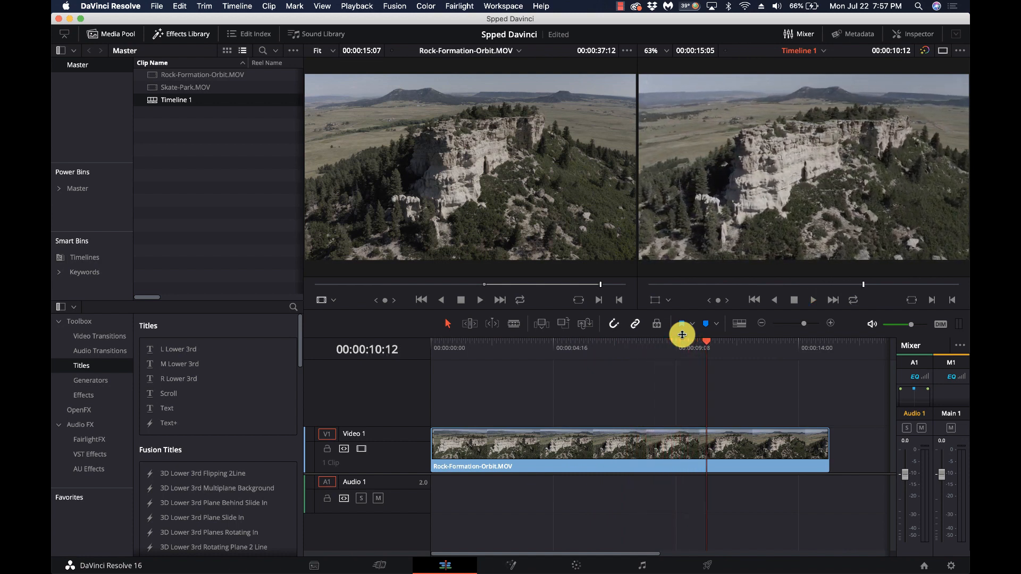
Try speeding up the whole timeline clip with Change Clip Speed, play it, and undo the speed change.
left_click(796, 455)
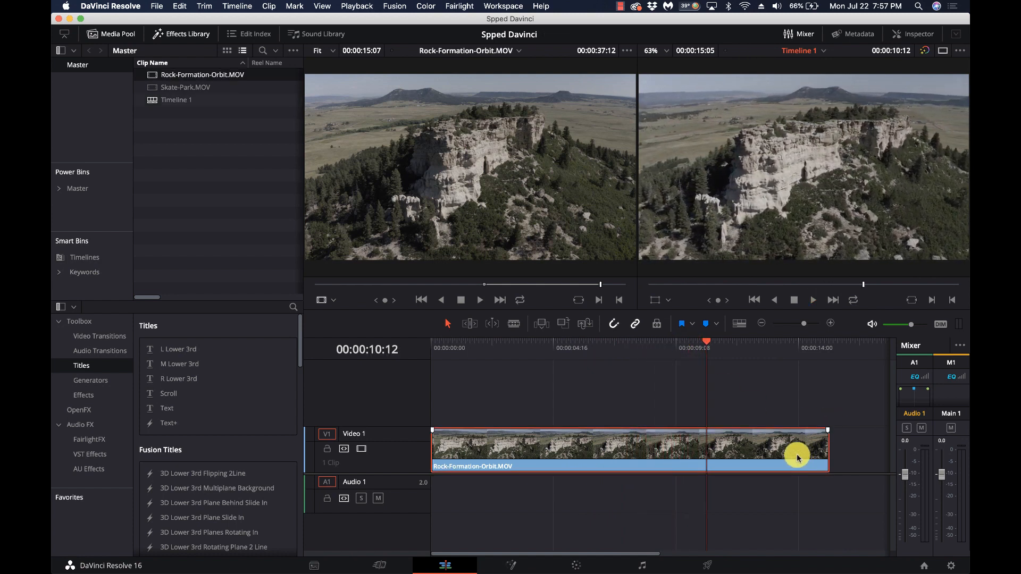
right_click(753, 455)
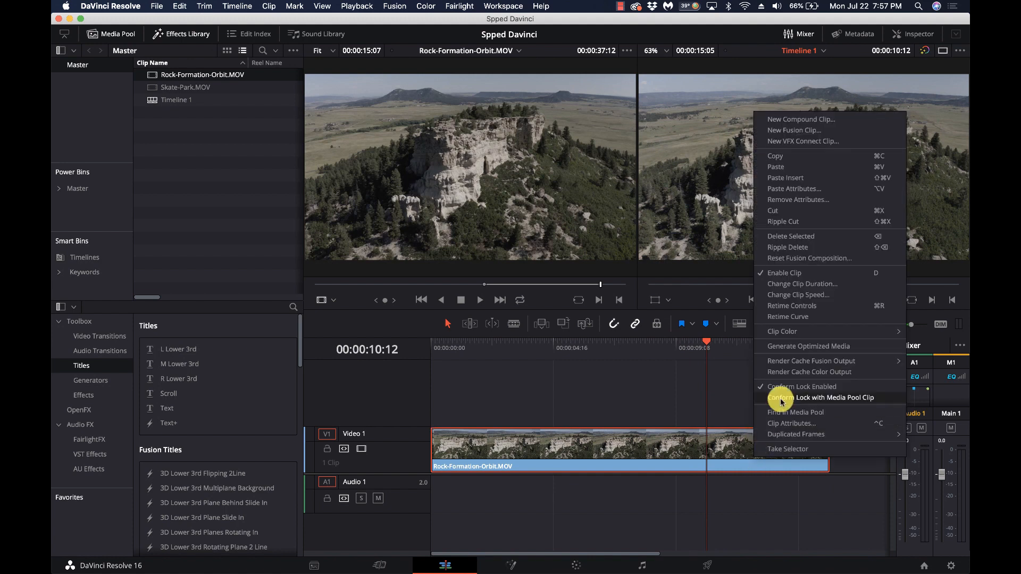
left_click(809, 296)
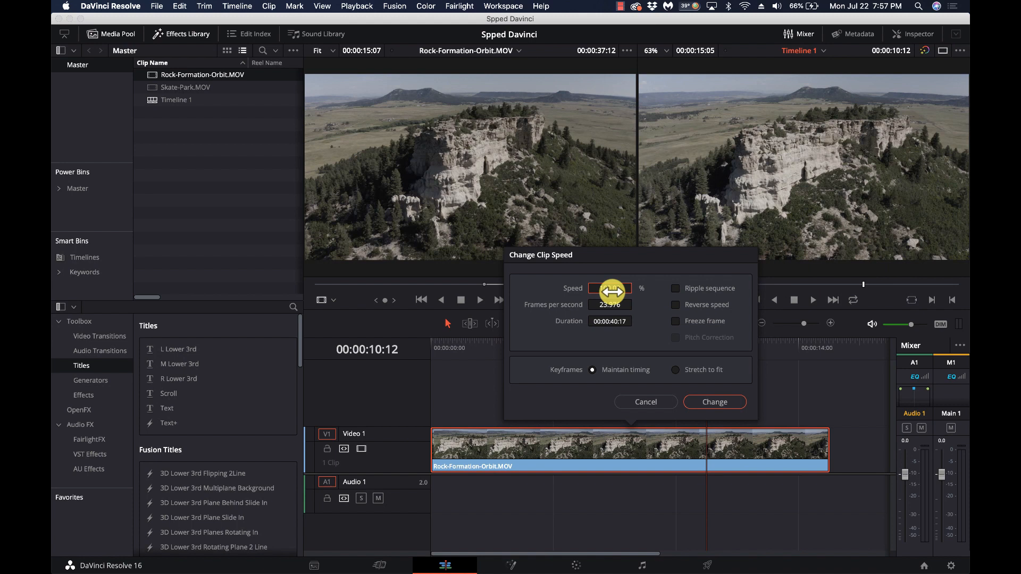
key("Return")
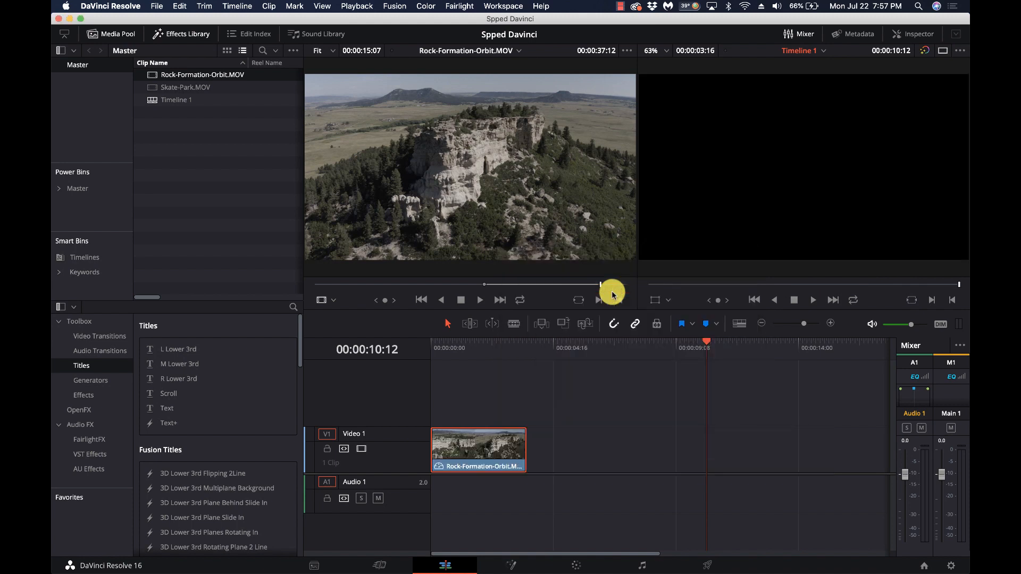
left_click(439, 352)
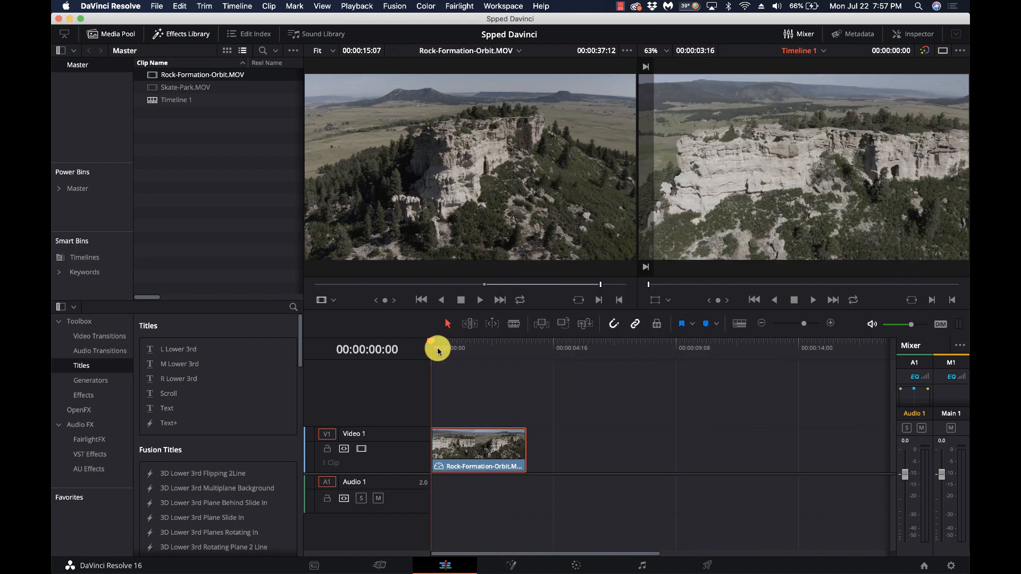
key("space")
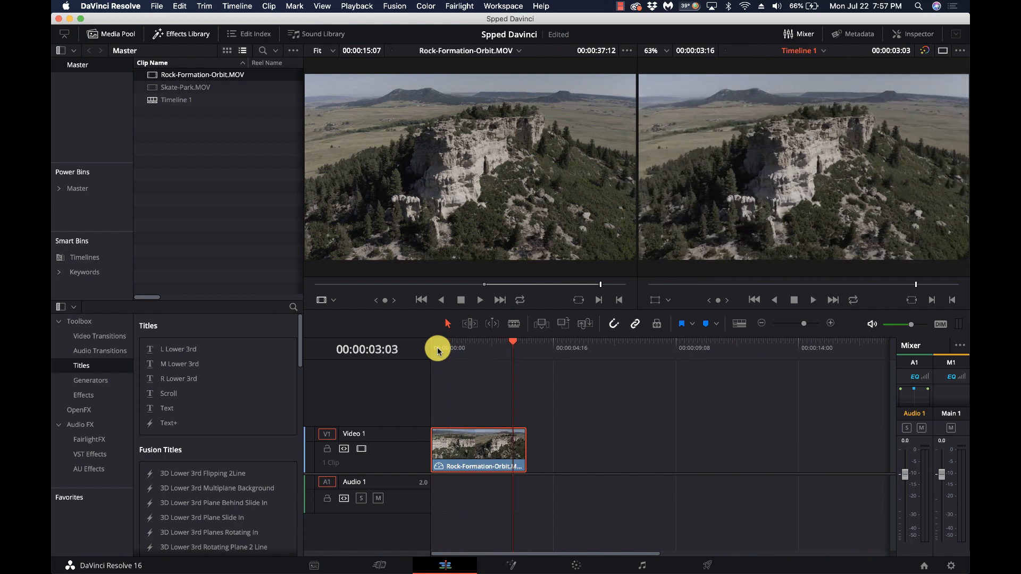
key("super+z")
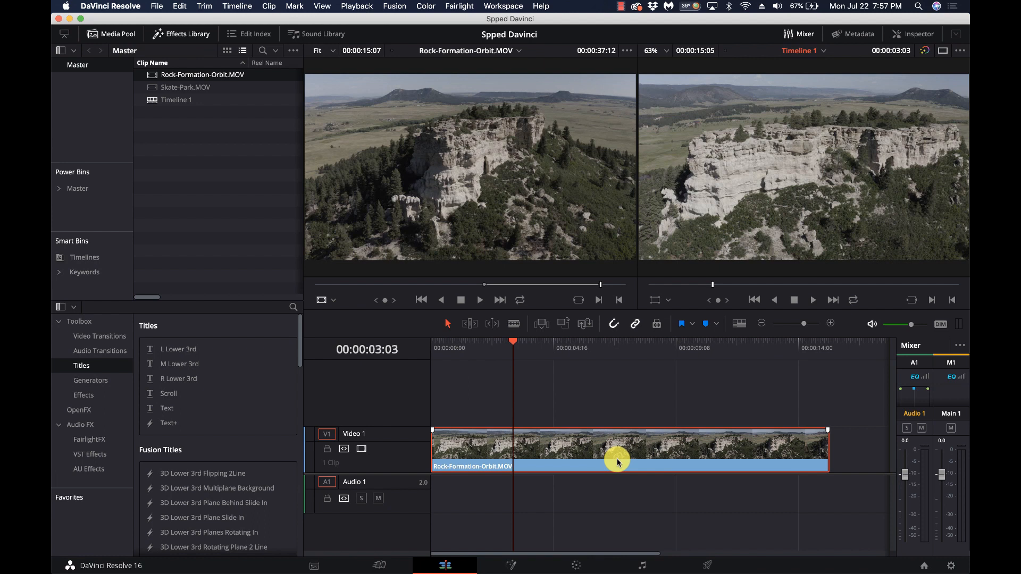
Show the retime controls on the timeline clip and add a speed point at 00:00:03:05.
key("super+r")
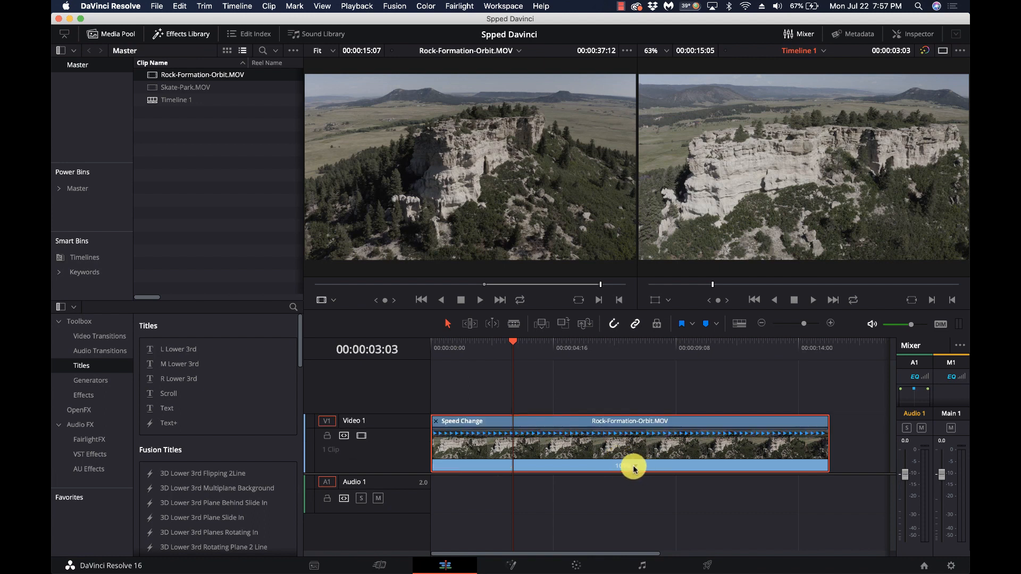
left_click(638, 469)
mouse_move(652, 481)
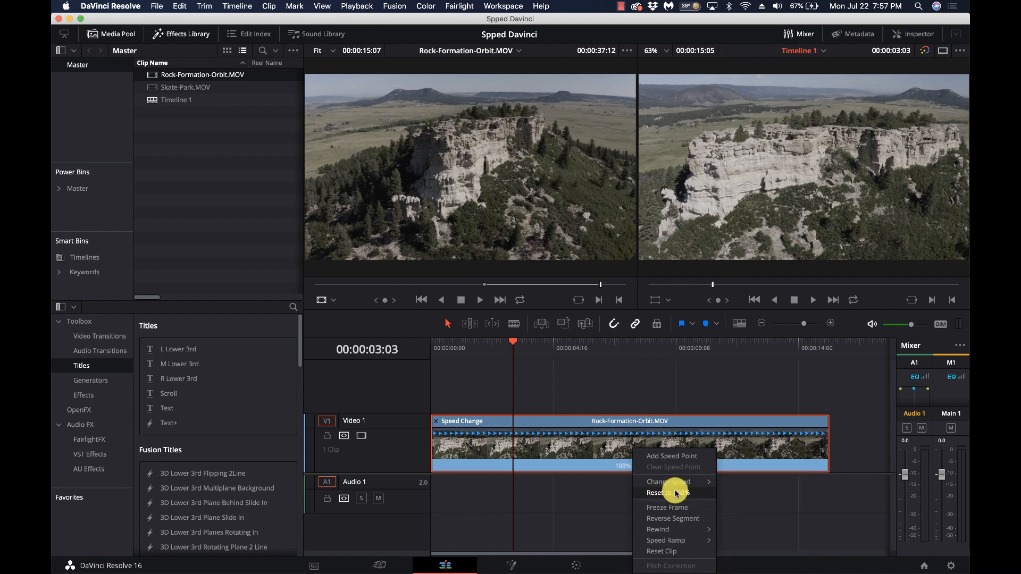
left_click(616, 368)
mouse_move(520, 343)
left_mouse_down()
mouse_move(499, 338)
mouse_move(515, 341)
left_mouse_up()
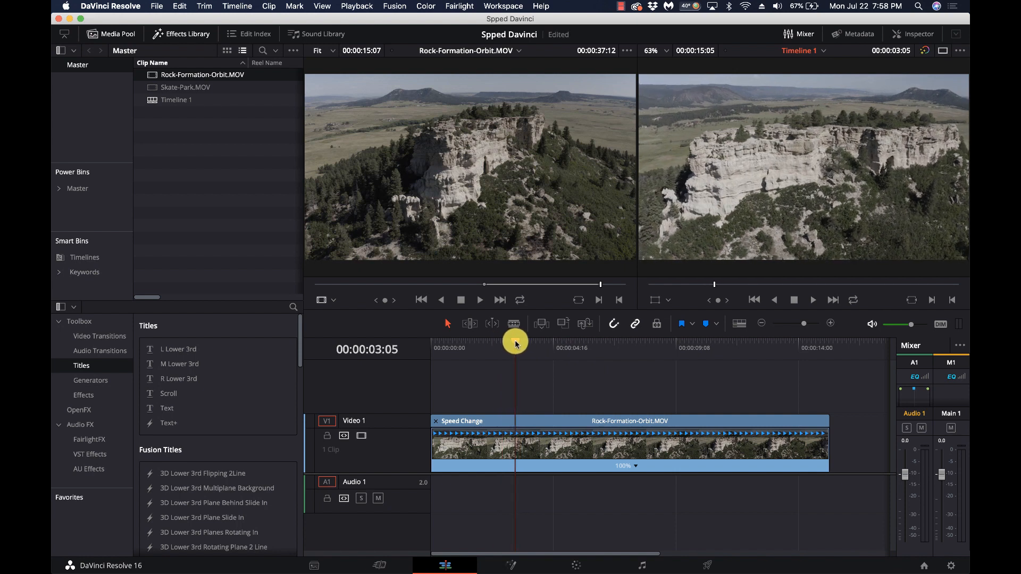
left_click(637, 469)
left_click(653, 458)
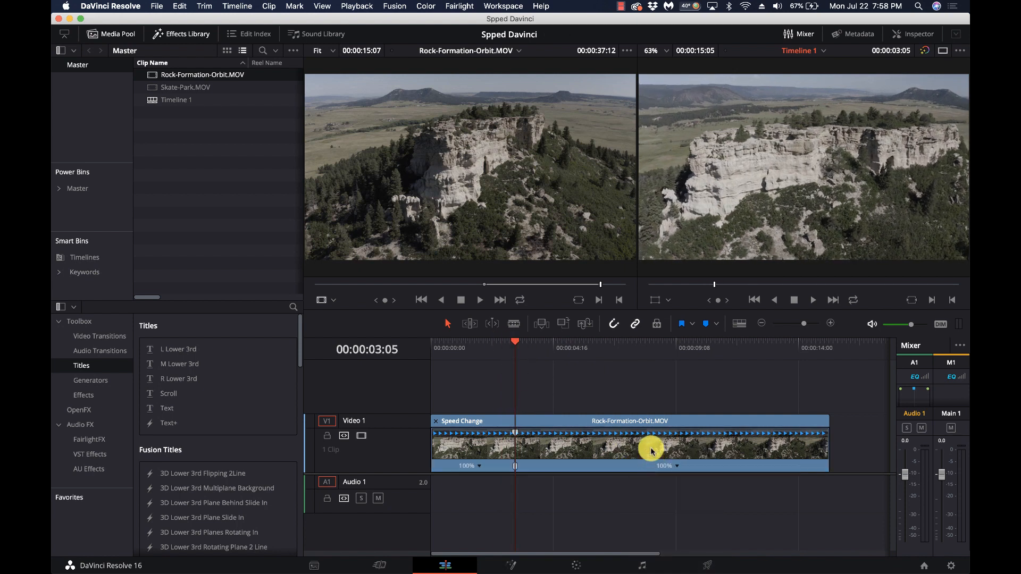
Add a second speed point to the clip at 00:00:11:14.
left_click_drag(622, 355, 737, 353)
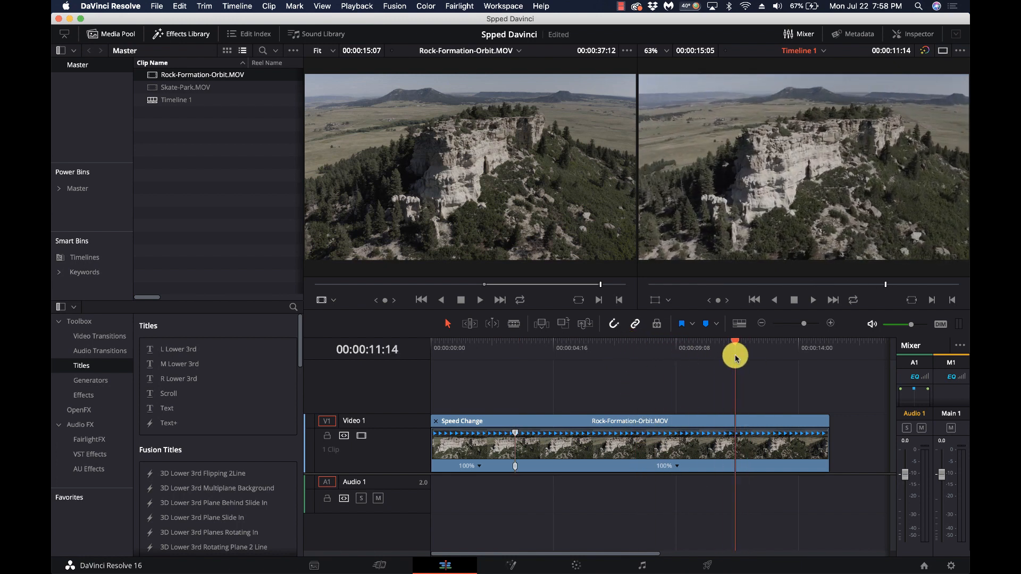
left_click(676, 467)
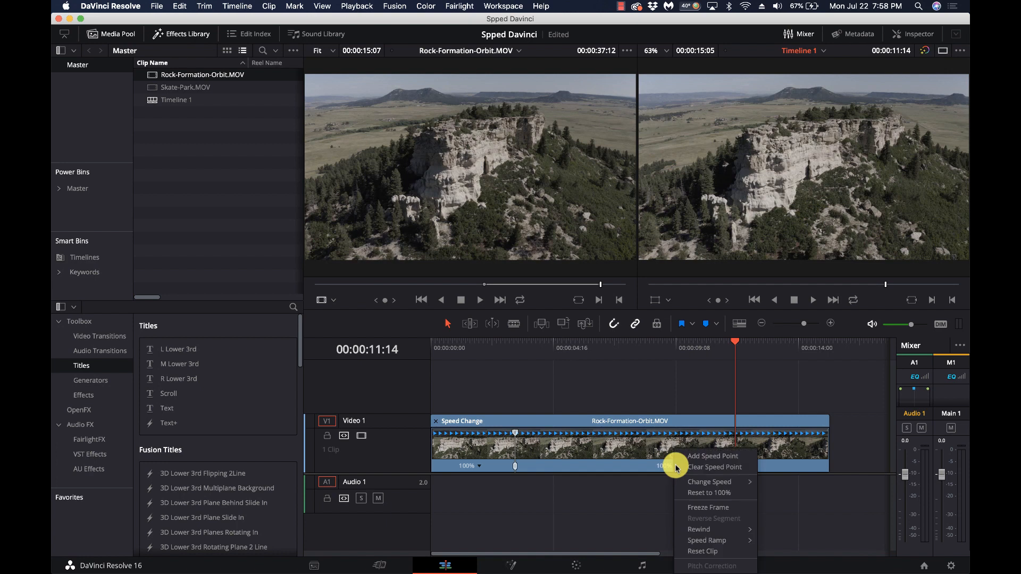
left_click(684, 455)
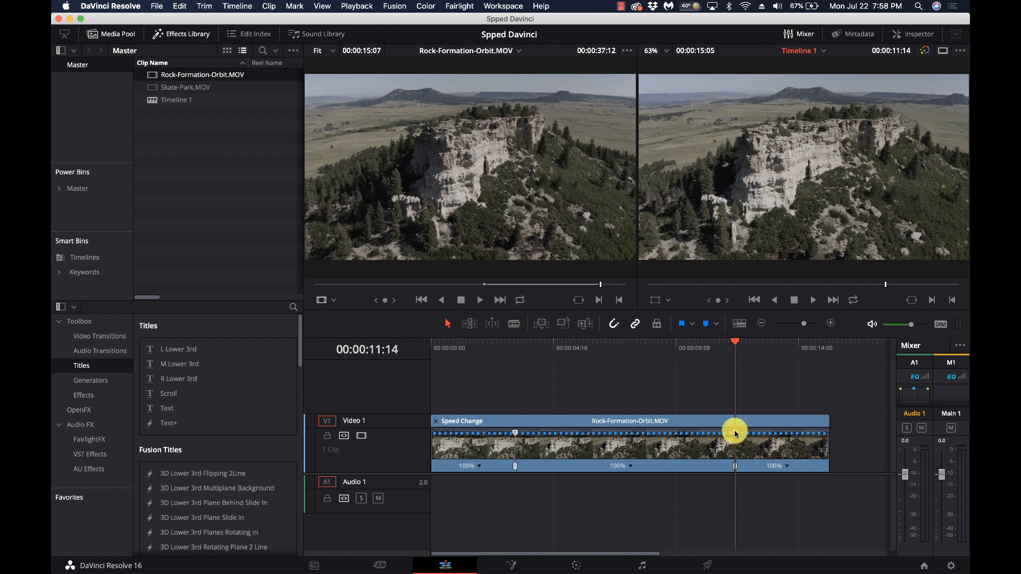
Shorten the segment between the two speed points until it runs at 503%, and play the clip from the start.
left_click_drag(735, 434, 559, 441)
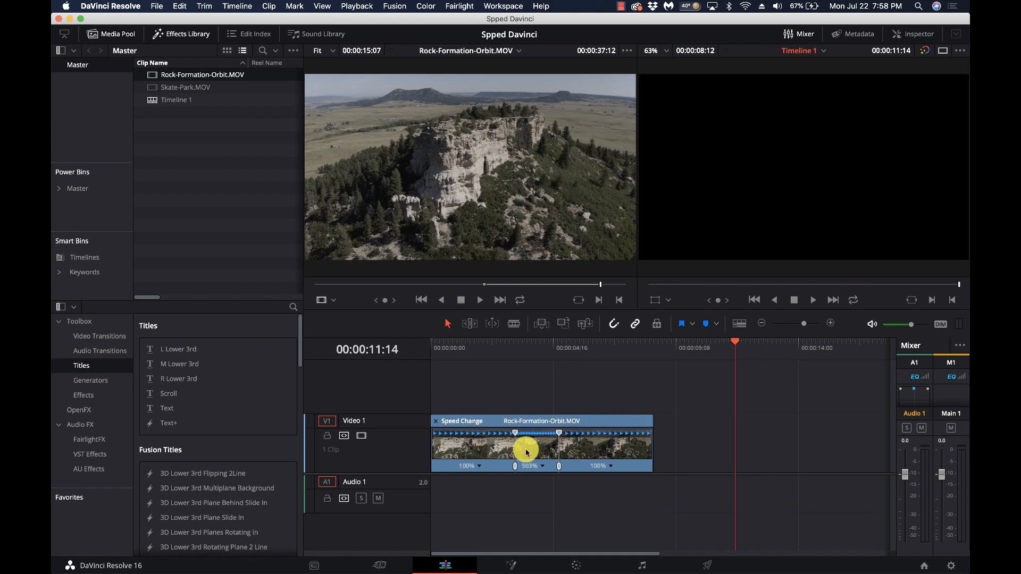
left_click(428, 346)
key("space")
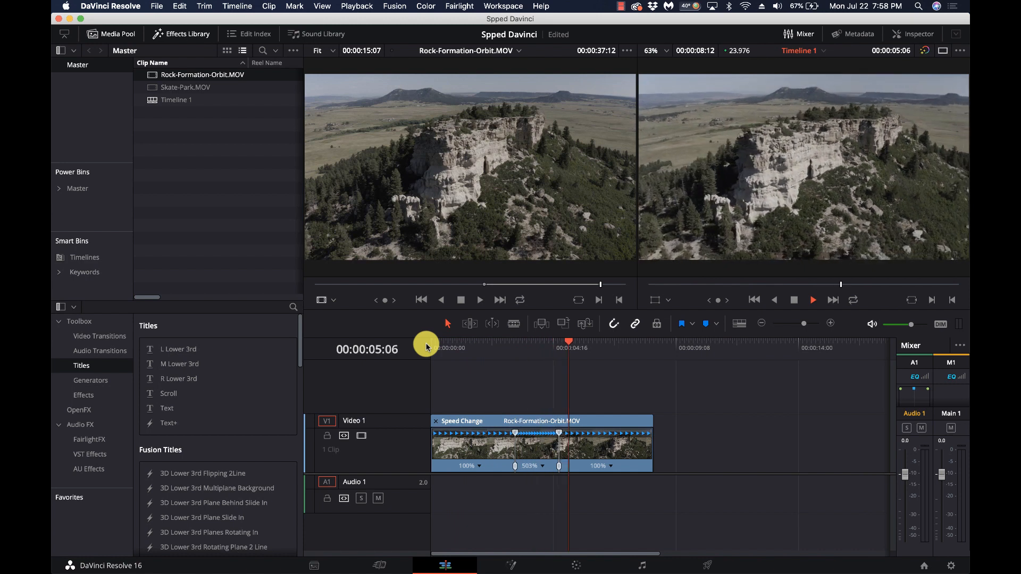
key("space")
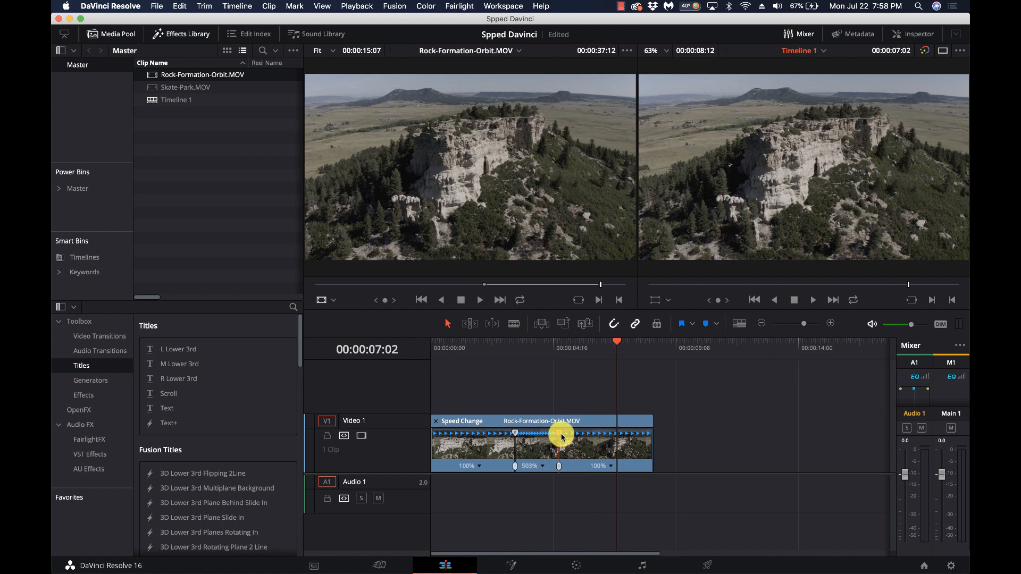
Adjust the second speed point so the middle segment runs at 457%, and play the transition back to normal speed.
left_click_drag(562, 437, 576, 467)
left_click(546, 350)
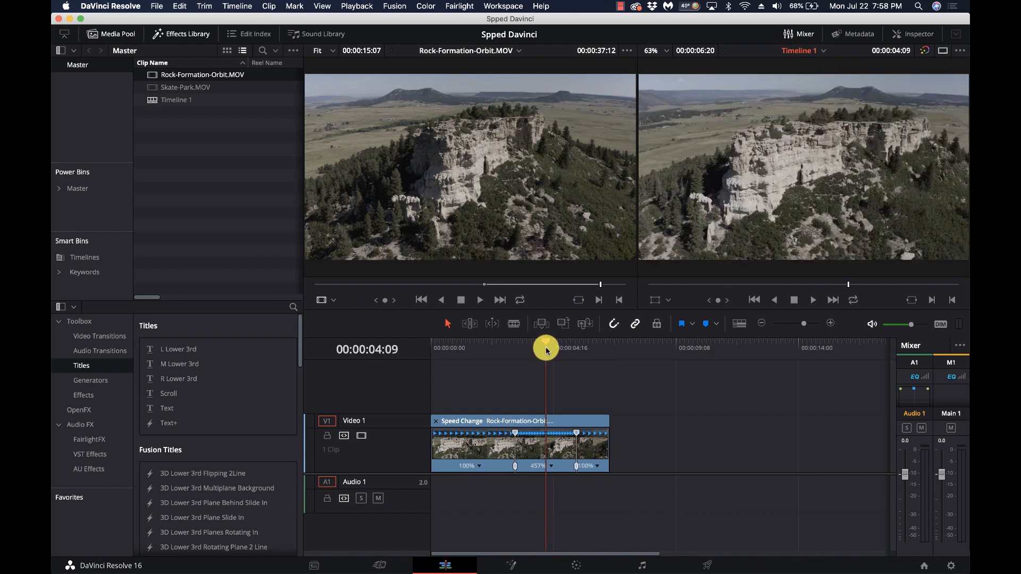
key("space")
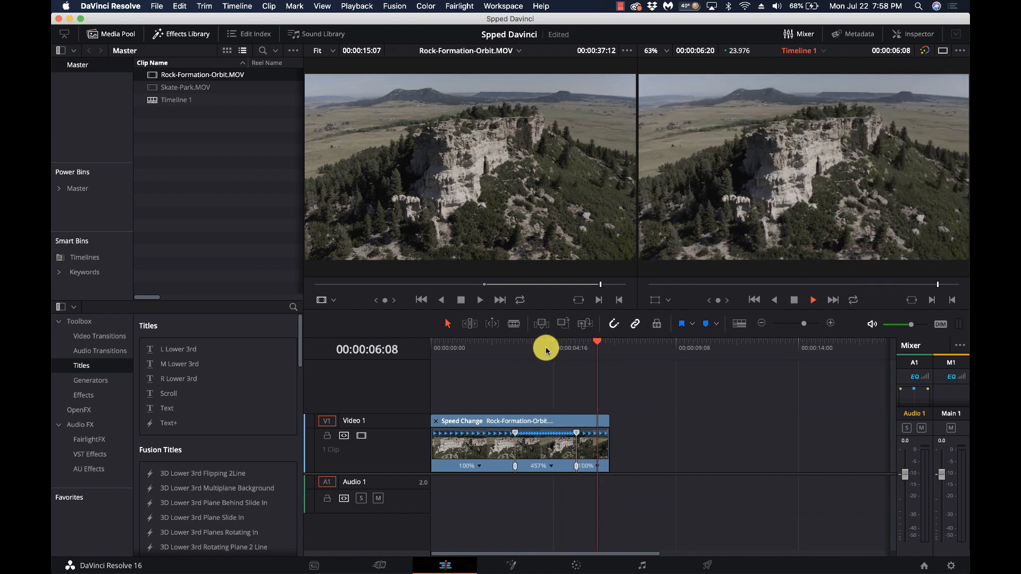
key("space")
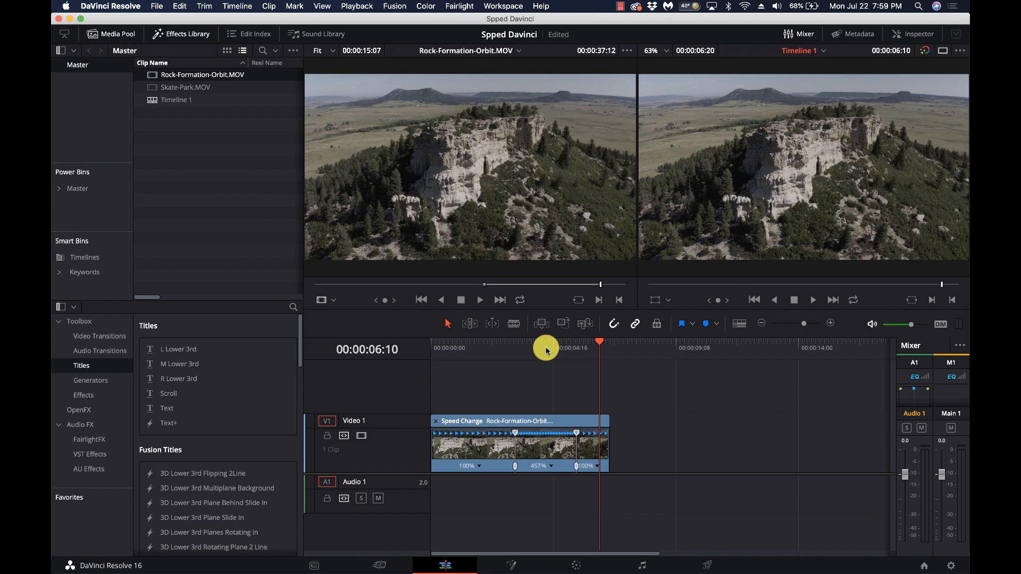
Open the Retime Curve for the timeline clip and enlarge the video track area to show the full graph.
left_click(538, 453)
right_click(538, 455)
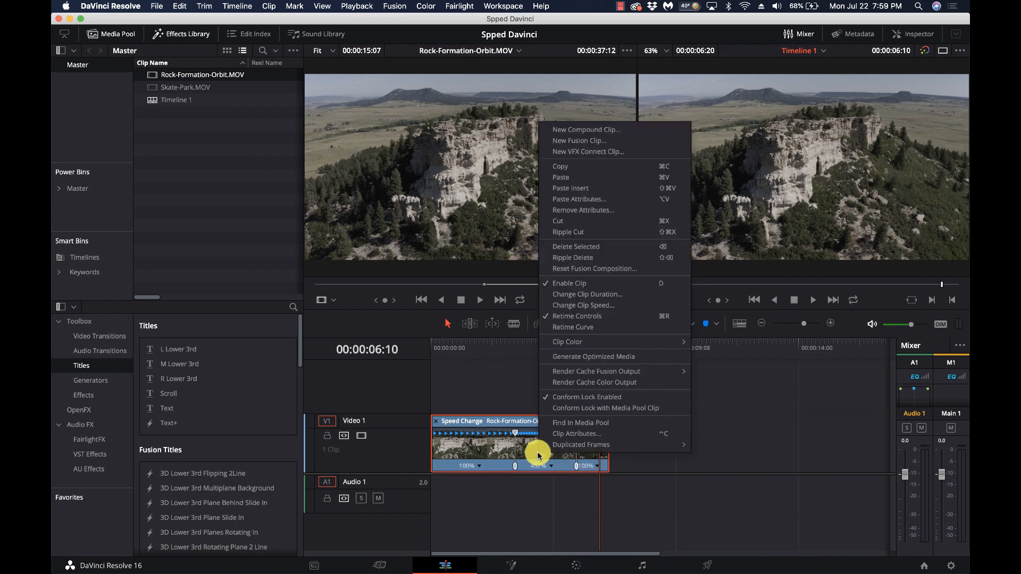
left_click(585, 328)
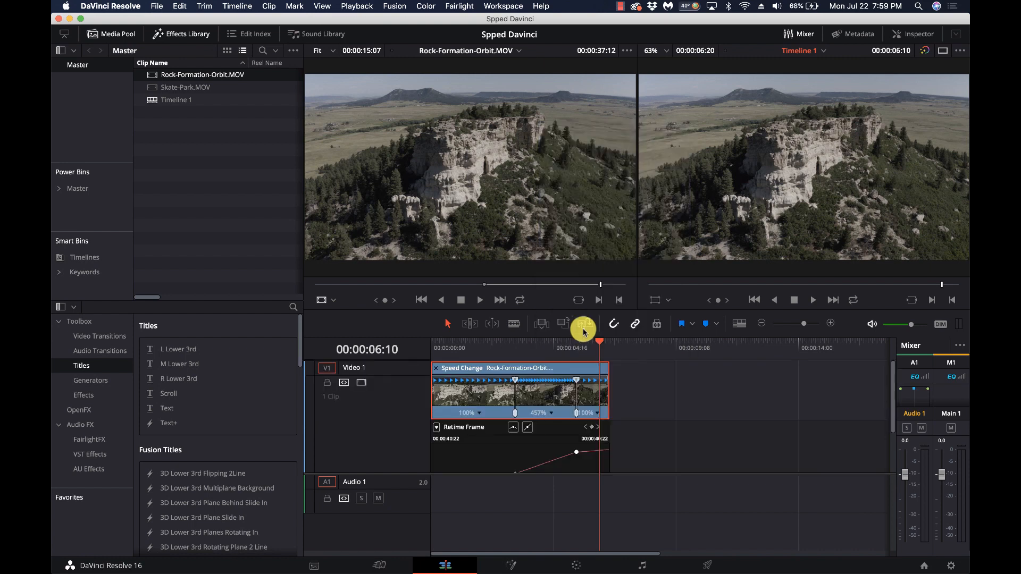
left_click_drag(638, 473, 635, 554)
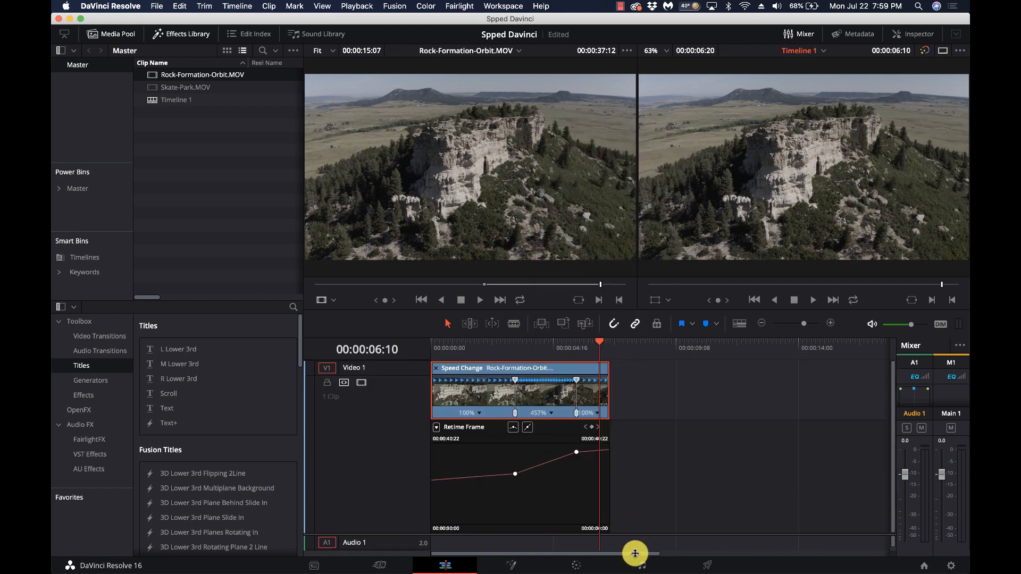
Switch the clip's curve graph to show Retime Speed instead of Retime Frame.
left_click(437, 429)
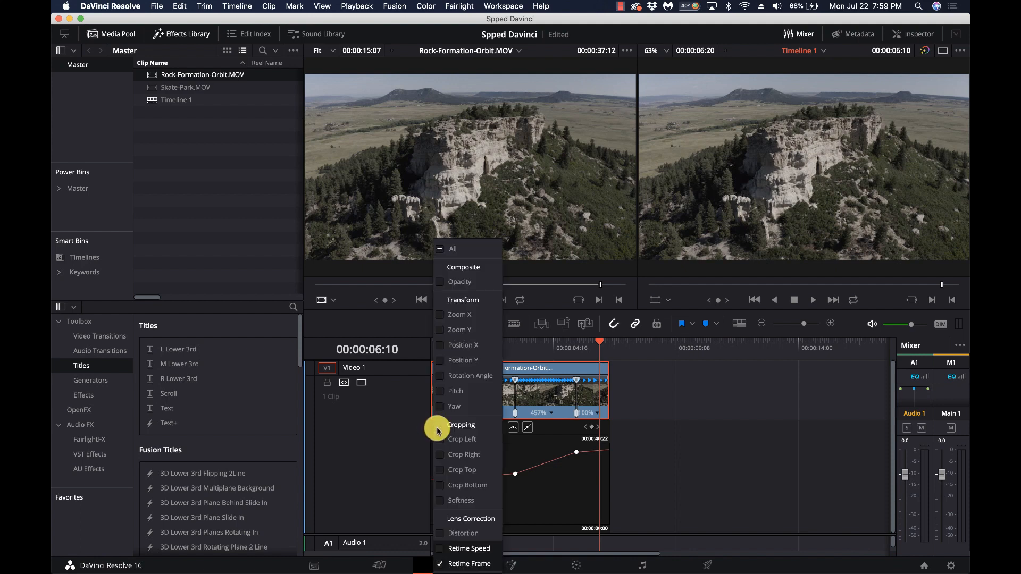
left_click(440, 549)
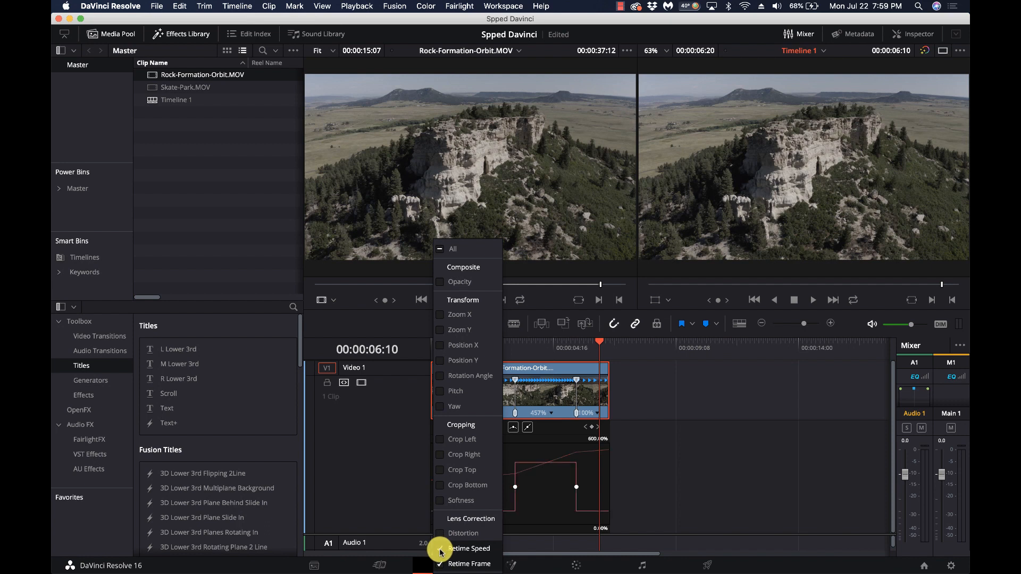
left_click(440, 563)
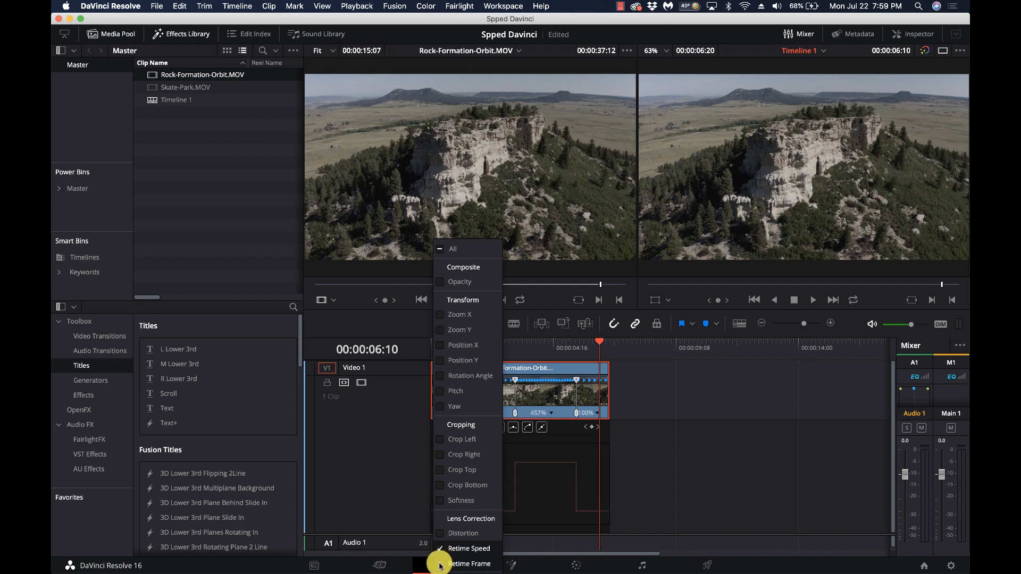
left_click(544, 502)
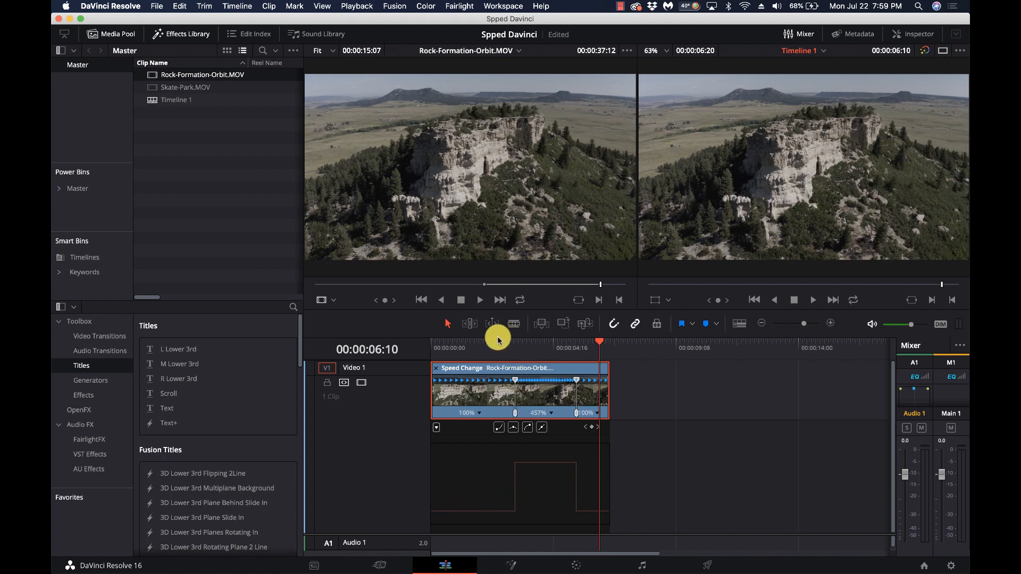
Smooth both speed points on the Retime Speed curve with Bezier easing, and play the ramp.
left_click_drag(497, 343, 583, 351)
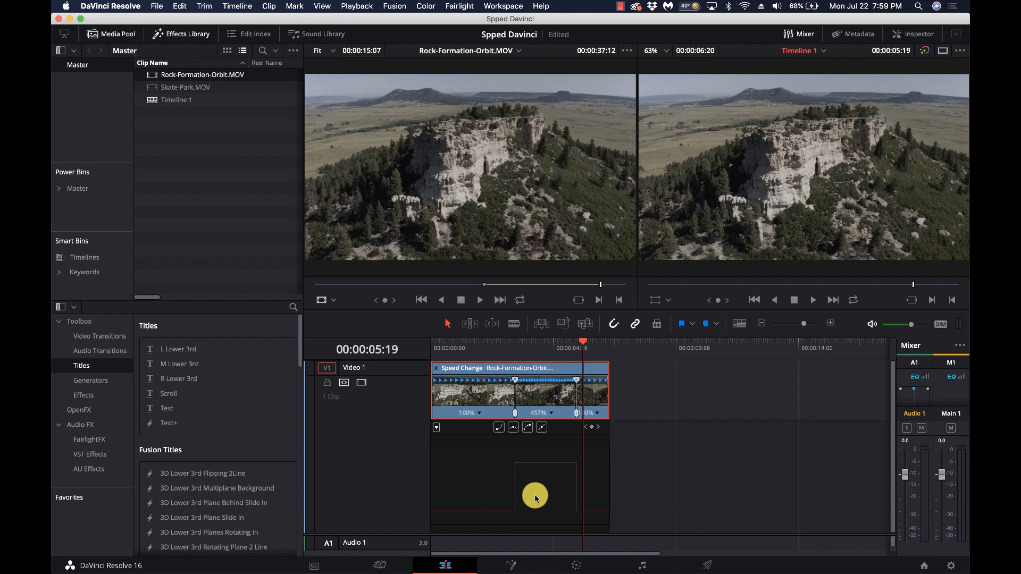
left_click(515, 489)
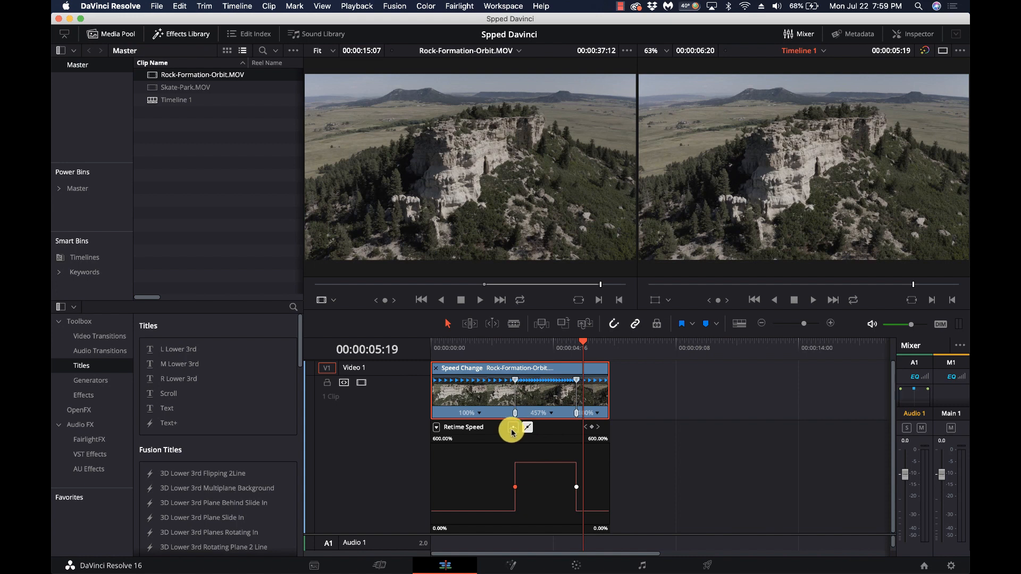
left_click(512, 430)
left_click(578, 488)
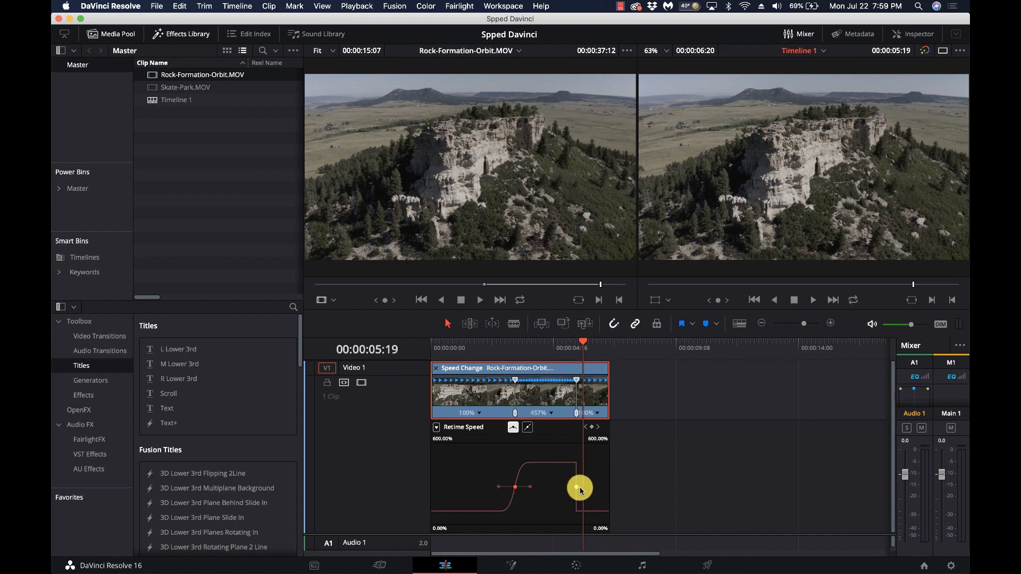
left_click(513, 430)
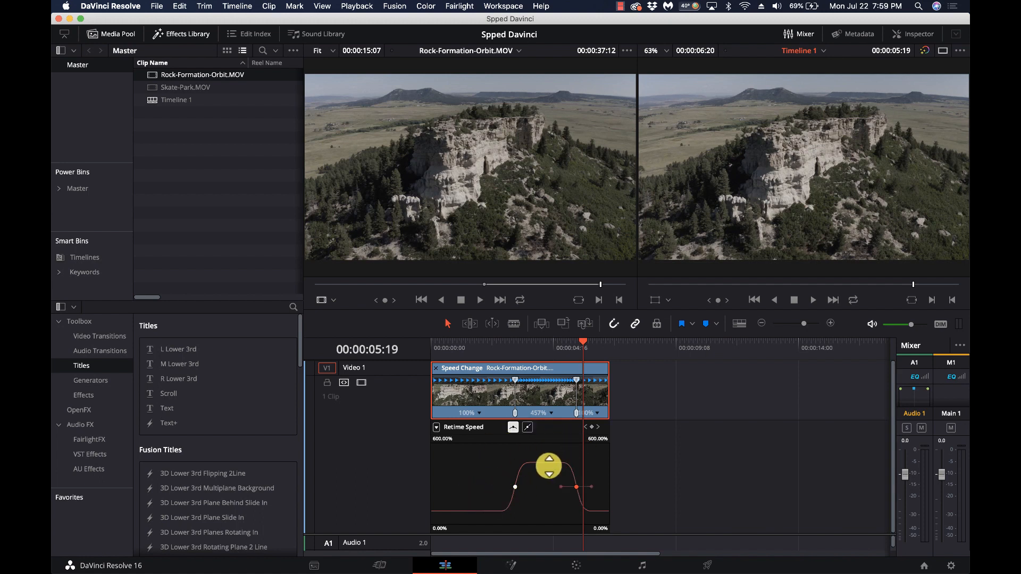
left_click(481, 351)
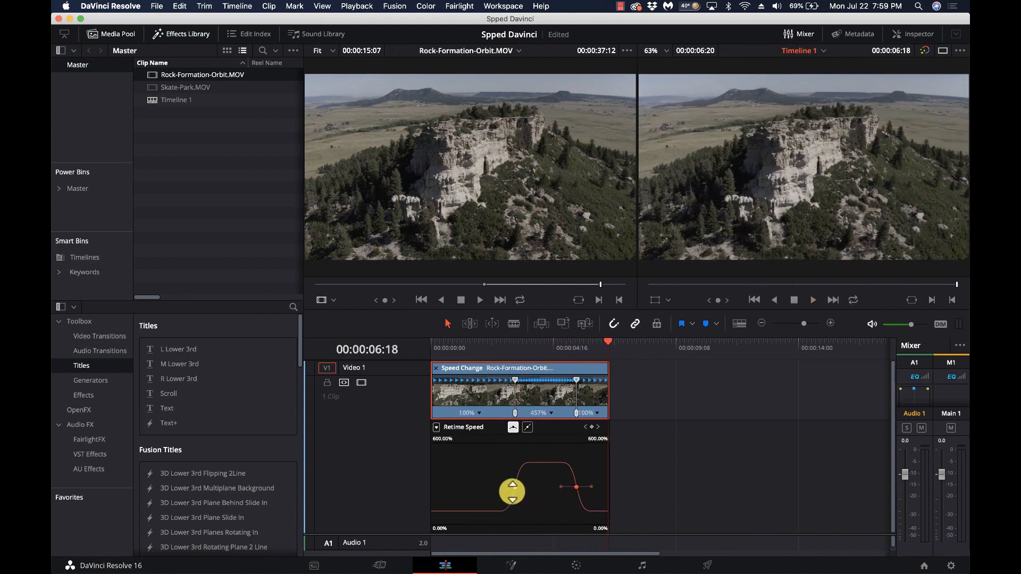
Lengthen the Bezier handles of both speed points for more gradual speed transitions, and play the ramp from about one second in.
left_click(514, 488)
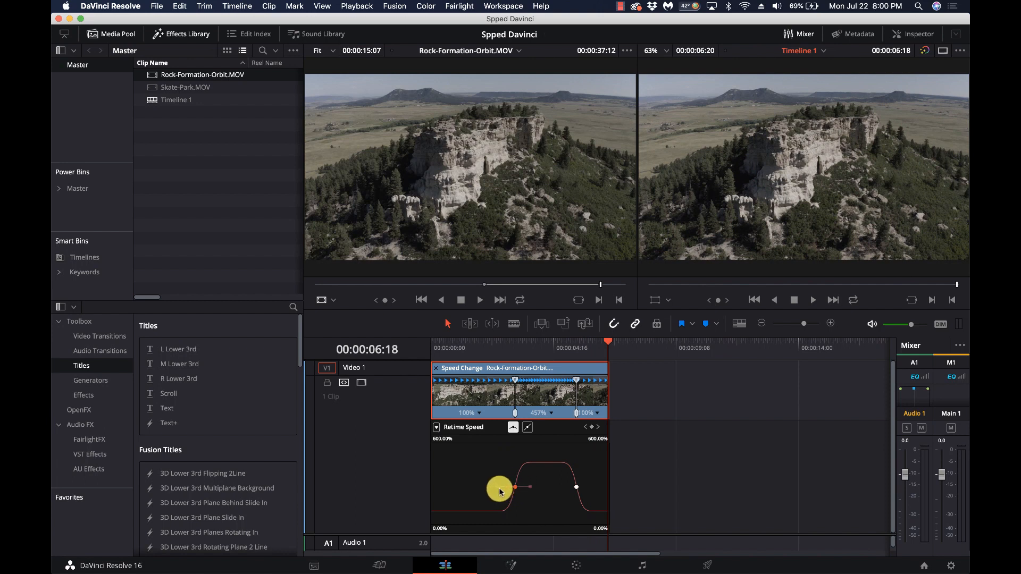
left_click(489, 492)
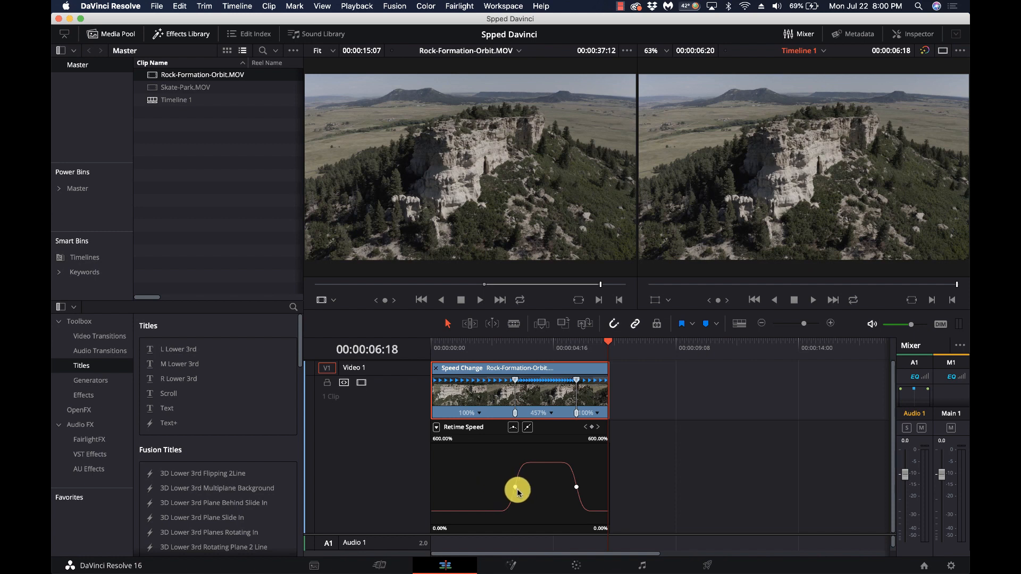
left_click(515, 488)
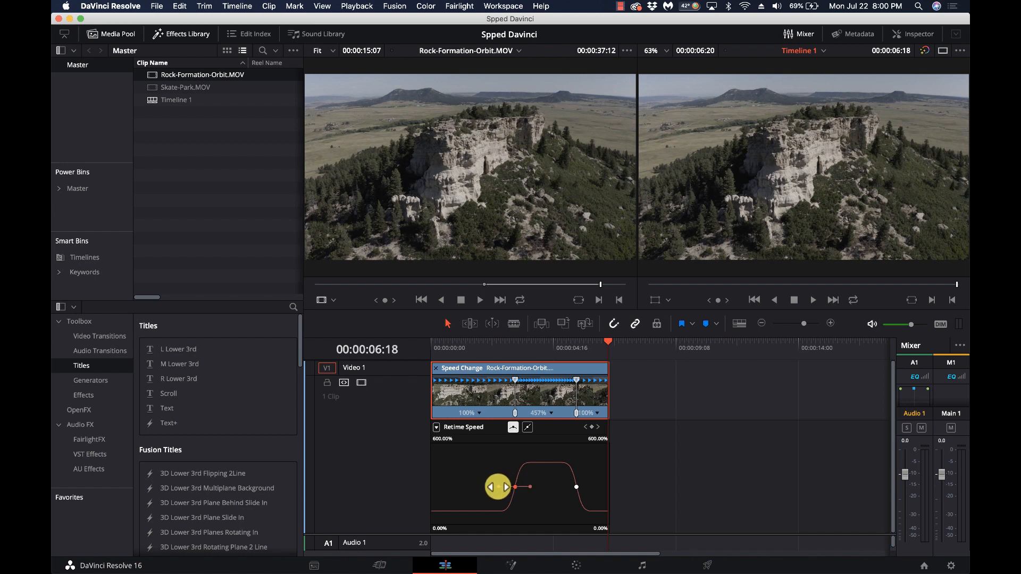
mouse_move(498, 487)
left_mouse_down()
mouse_move(475, 489)
mouse_move(513, 486)
mouse_move(492, 486)
left_mouse_up()
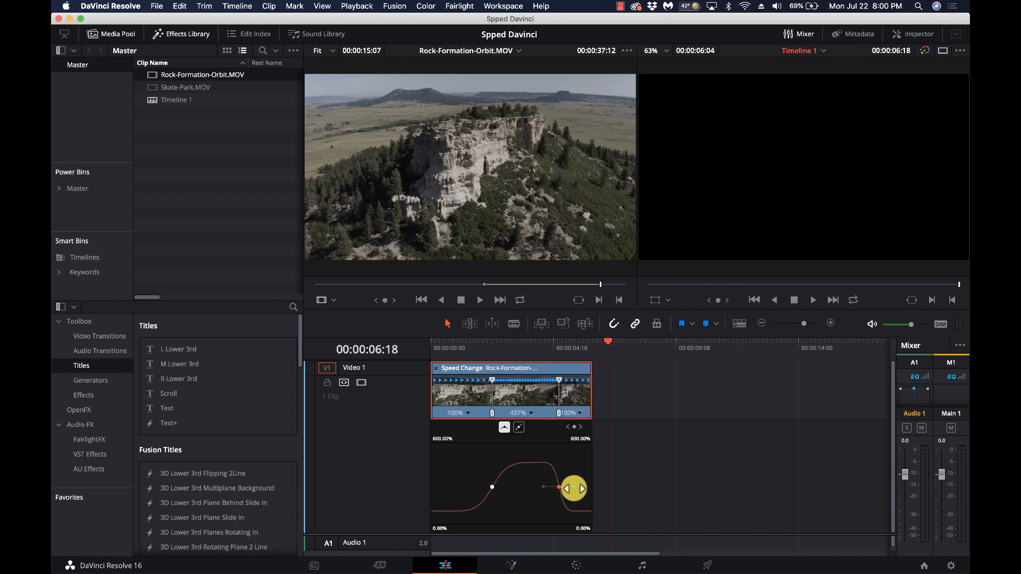
left_click_drag(575, 488, 576, 482)
left_click(464, 349)
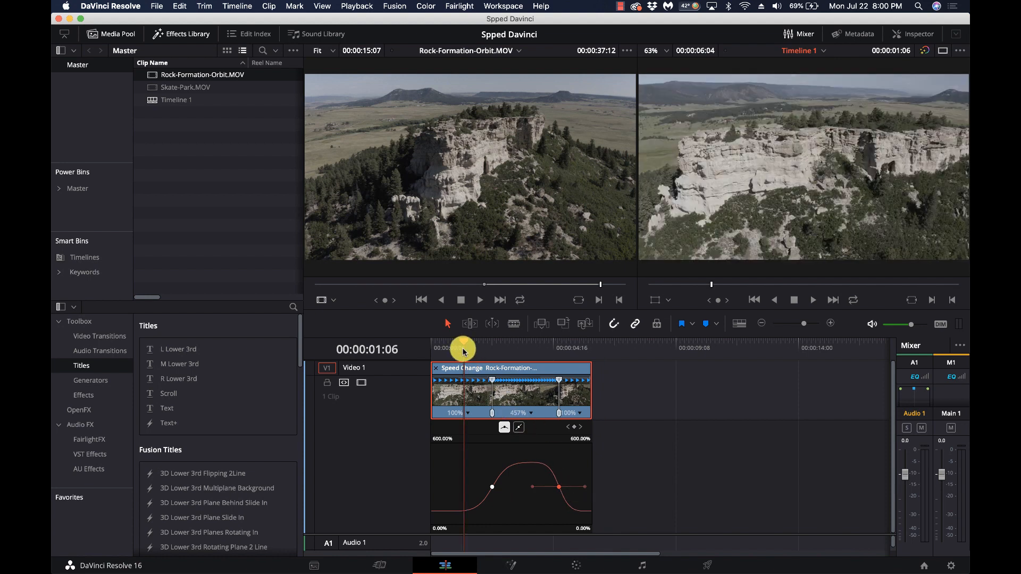
key("space")
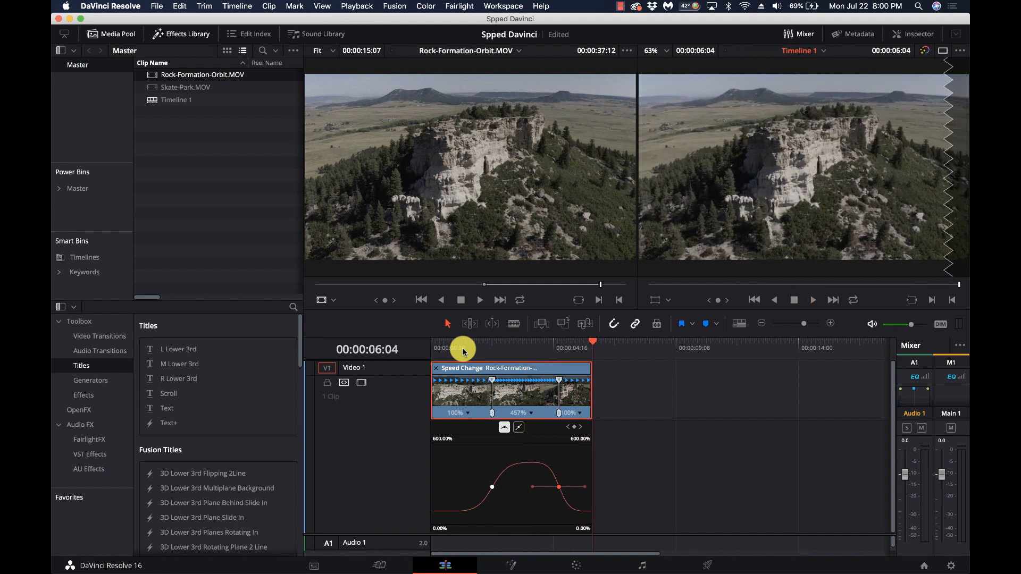
left_click(461, 349)
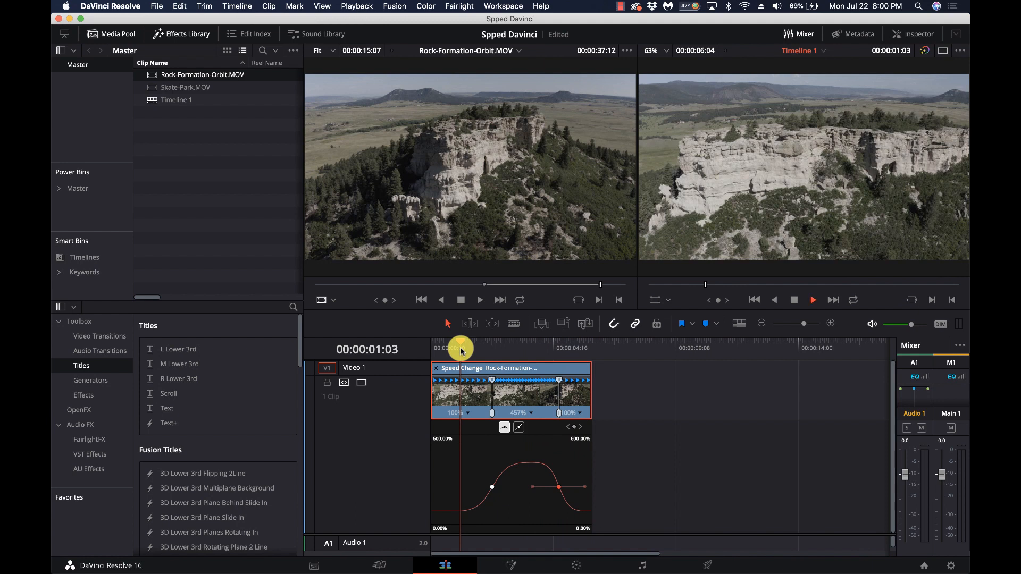
key("space")
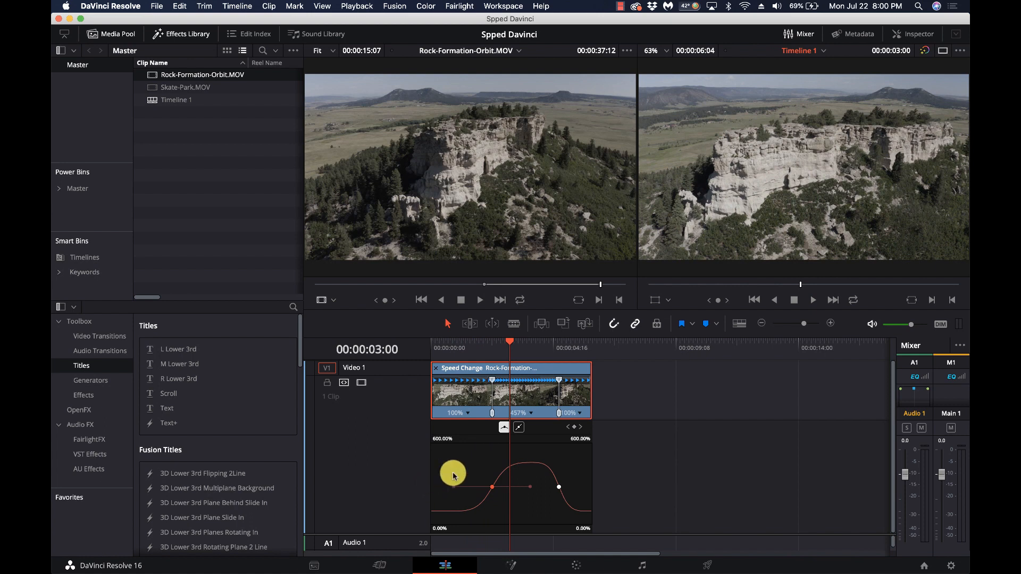
Stretch the Bezier handles of both speed points further outward to soften the ramp, and play the clip from the start.
left_click_drag(453, 487, 451, 487)
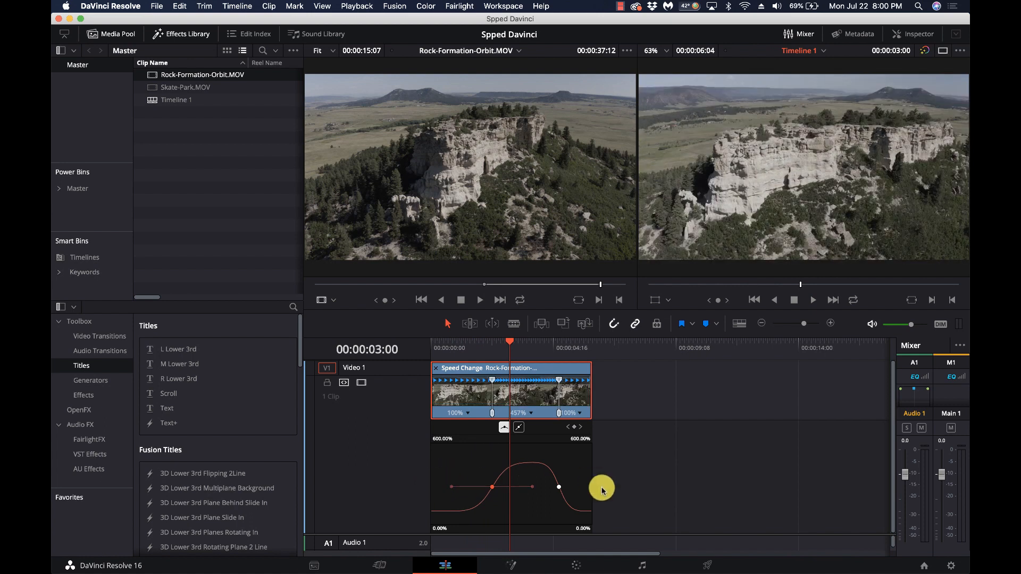
left_click(559, 487)
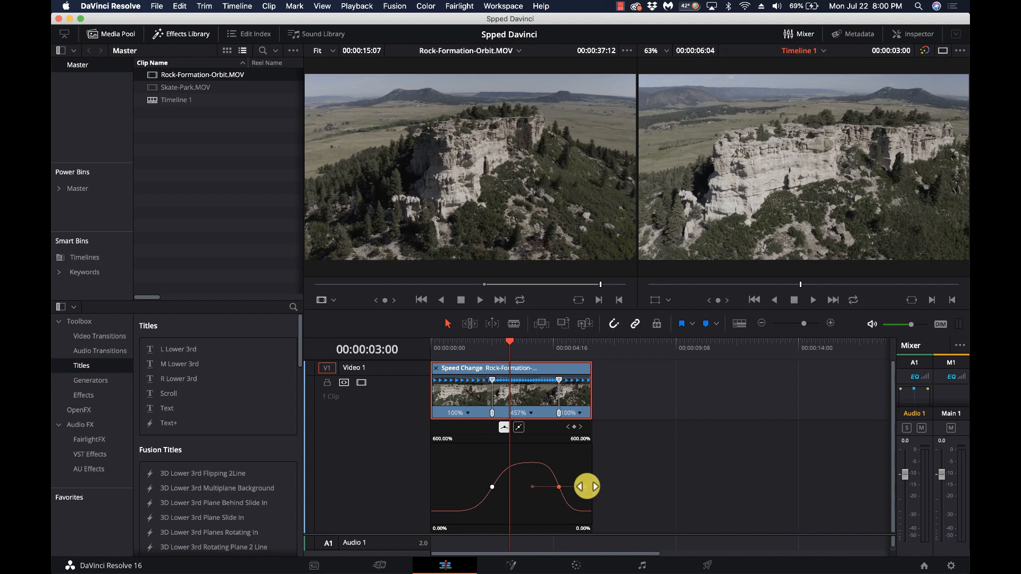
left_click_drag(584, 487, 473, 487)
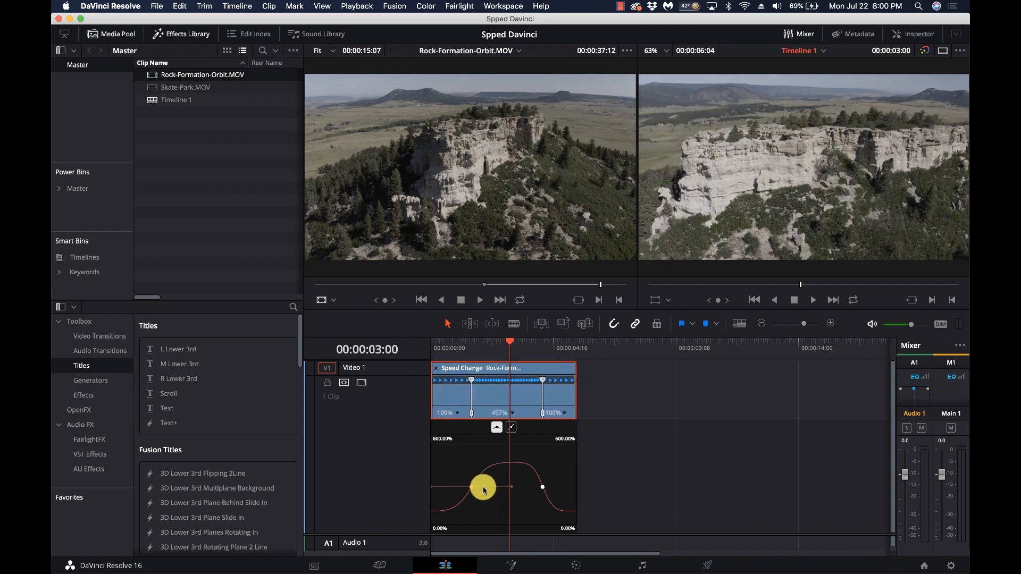
left_click(543, 487)
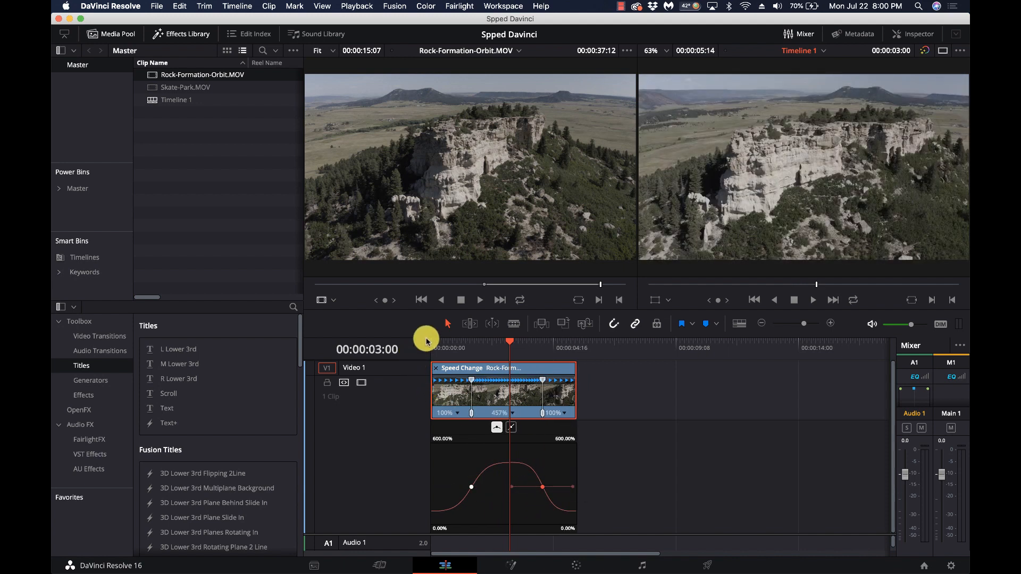
left_click_drag(437, 344, 423, 347)
key("space")
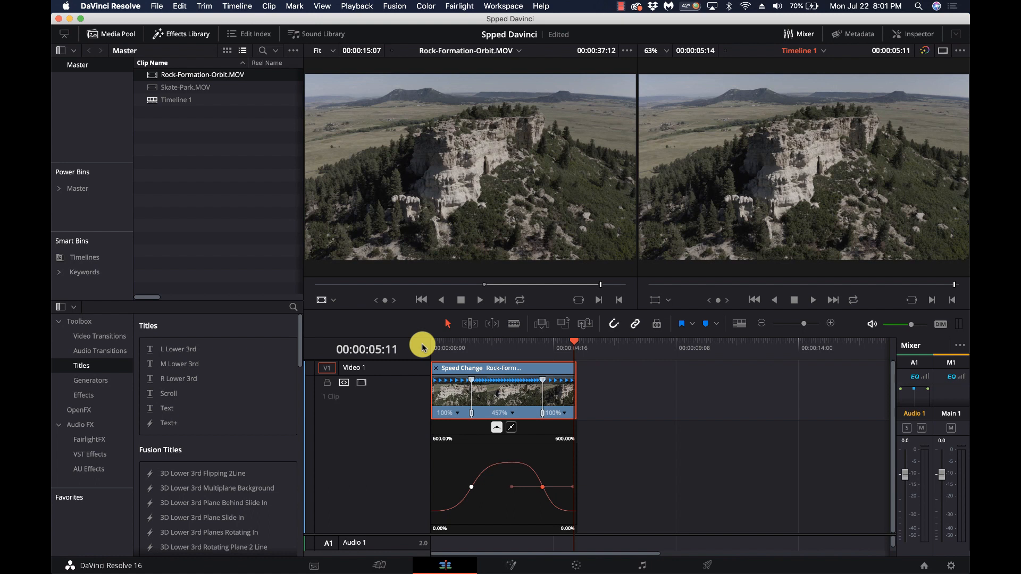
Hide the retime controls and the curve graph of the Rock-Formation-Orbit clip.
left_click(160, 89)
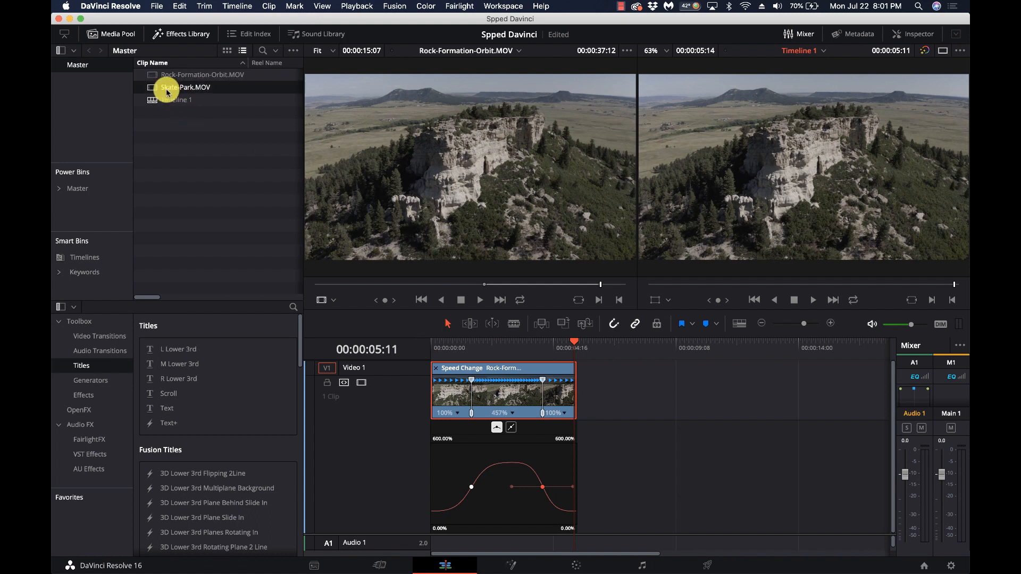
left_click(509, 372)
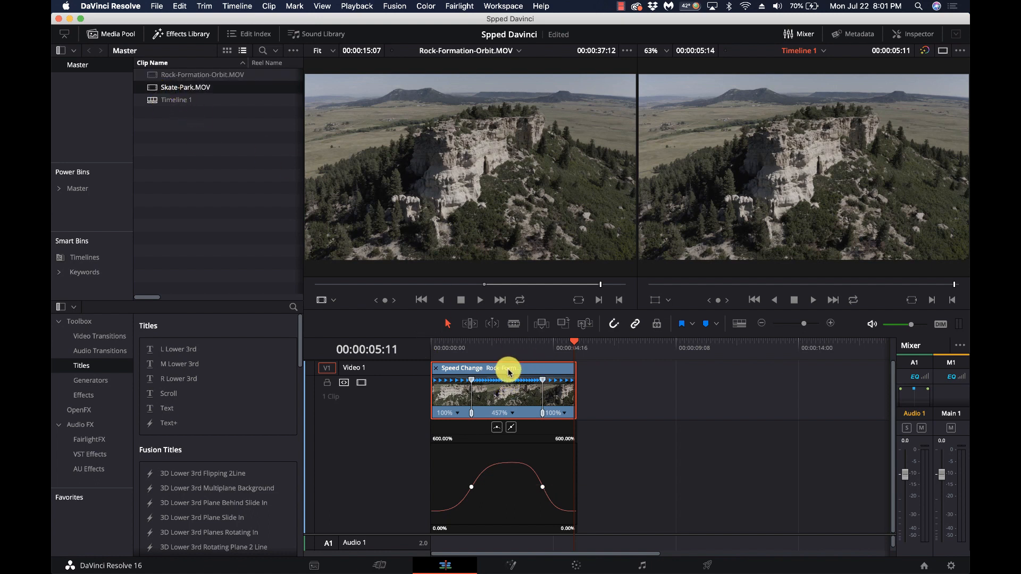
key("super+r")
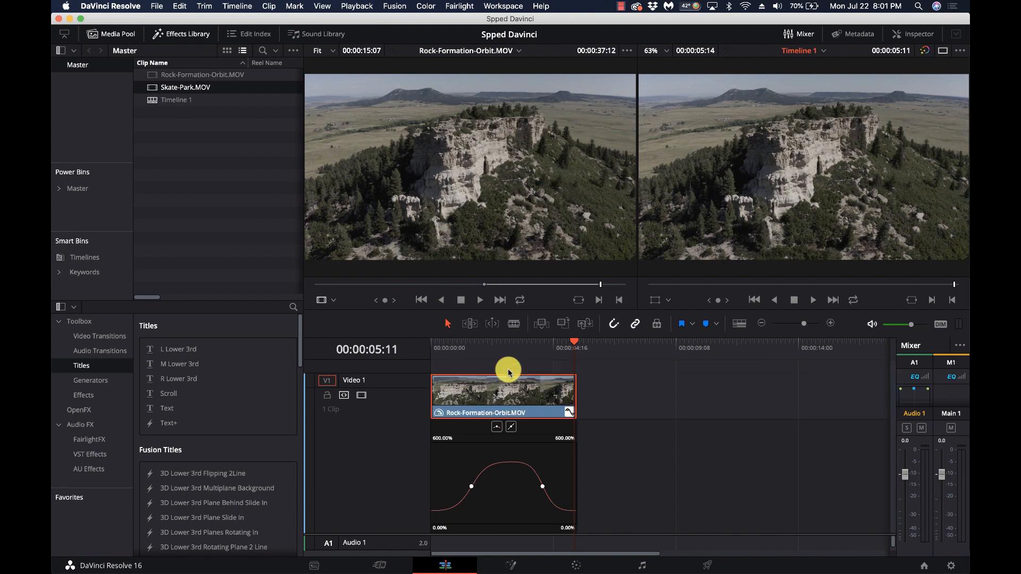
left_click(567, 414)
scroll(456, 441, "right", 2)
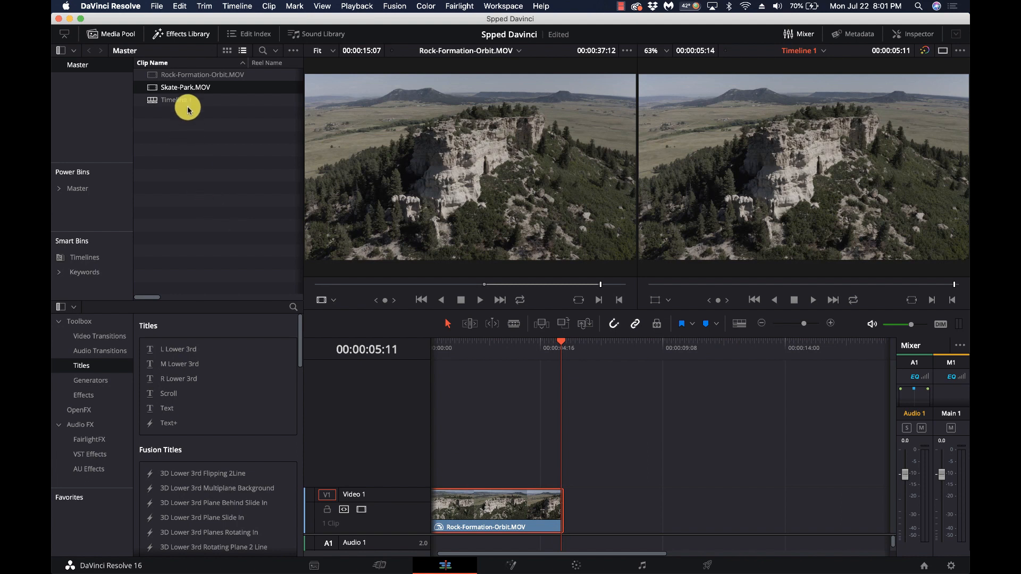
Append Skate-Park.MOV directly after the Rock-Formation-Orbit clip on Video 1 and trim its end to 00:00:09:08.
left_click_drag(152, 87, 566, 522)
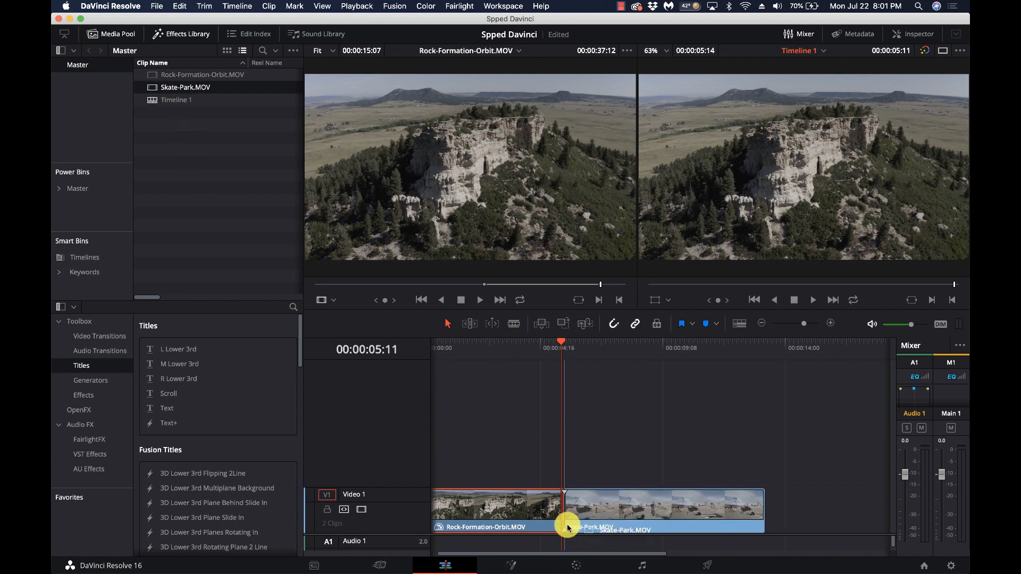
left_click(582, 347)
key("space")
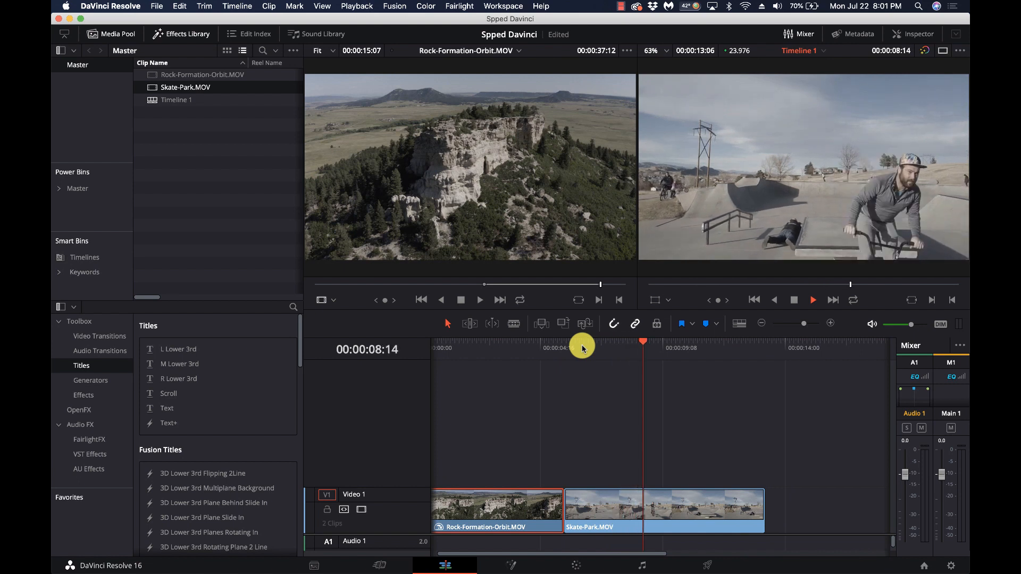
key("space")
left_click_drag(764, 512, 661, 511)
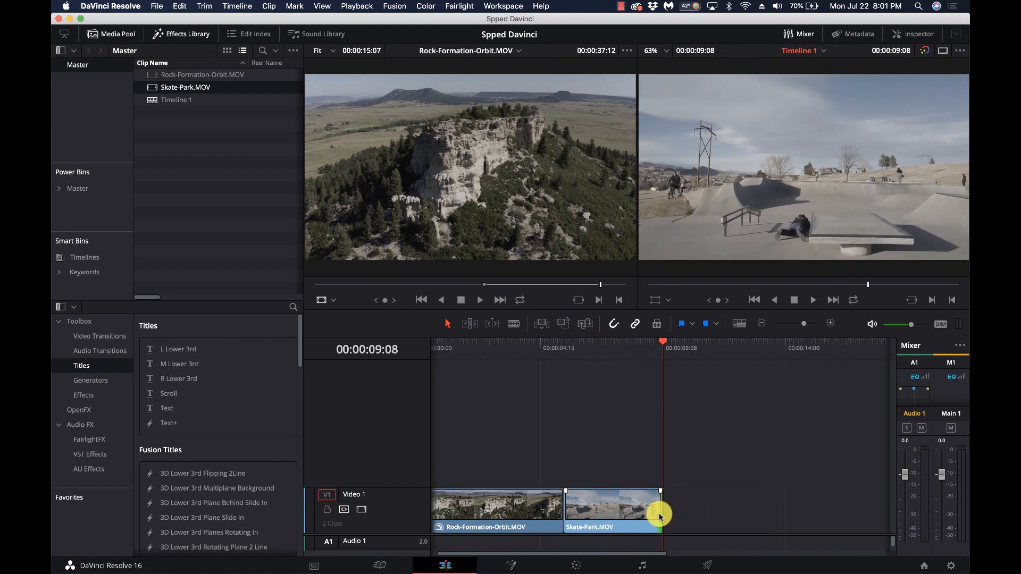
Play the trimmed Skate-Park clip from its beginning to review the rider's action.
left_click(564, 354)
key("space")
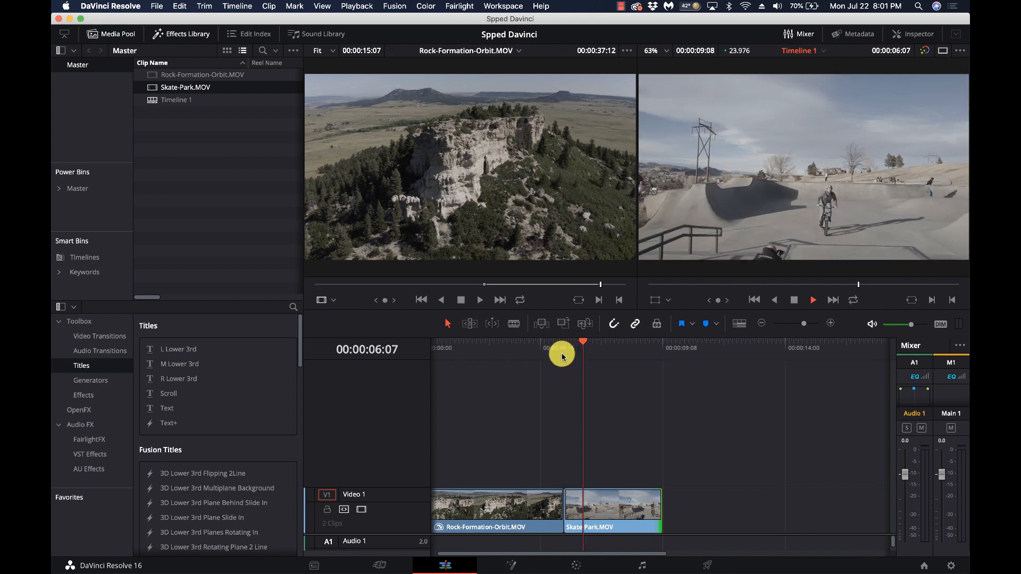
key("space")
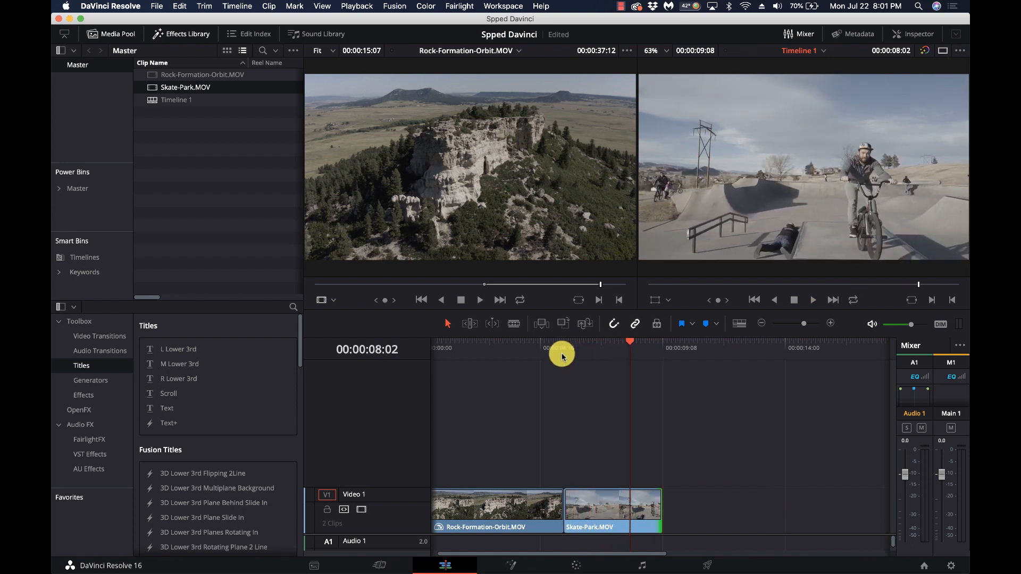
Show the retime controls on the Skate-Park clip and add a speed point at 00:00:07:03.
mouse_move(596, 348)
left_mouse_down()
mouse_move(583, 352)
mouse_move(613, 349)
mouse_move(604, 355)
left_mouse_up()
left_click(630, 527)
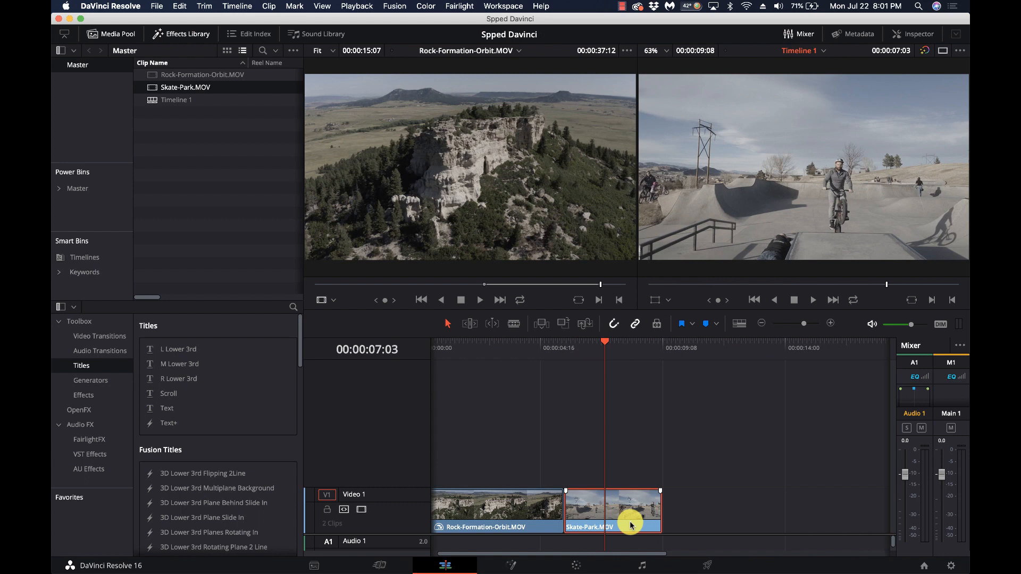
key("super+r")
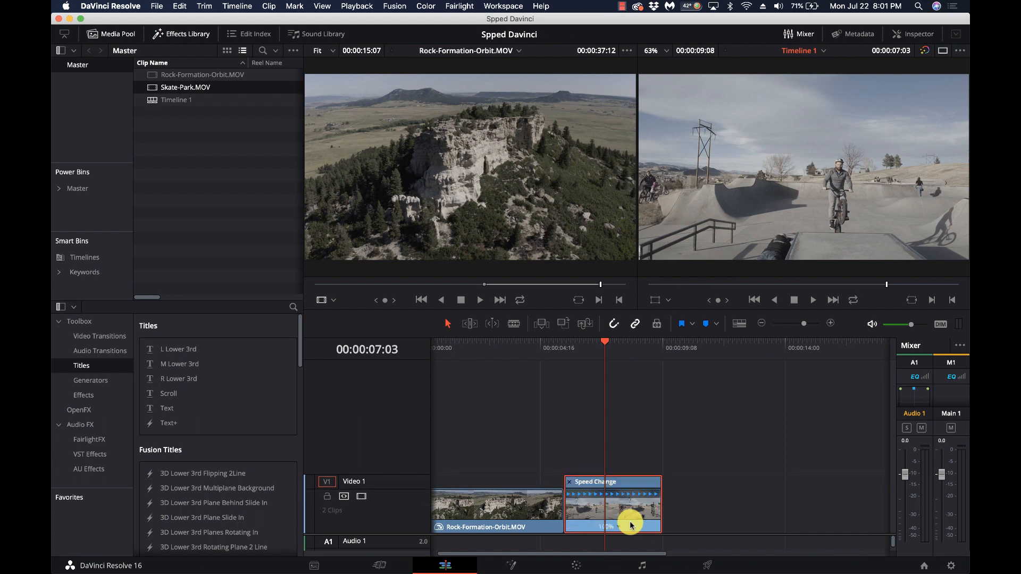
left_click(619, 527)
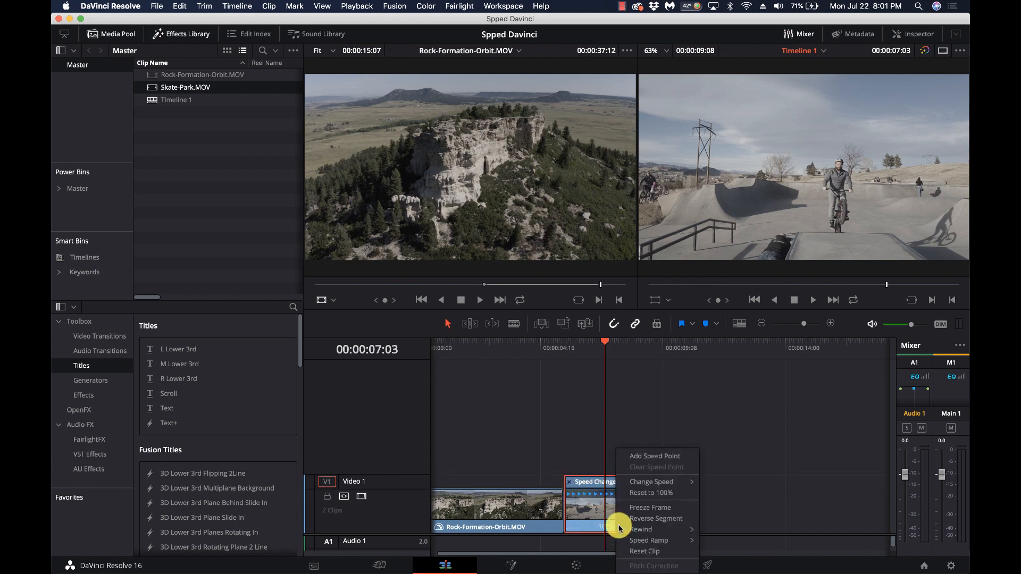
left_click(650, 456)
Add a second speed point to the Skate-Park clip at 00:00:07:21.
left_click_drag(616, 349, 624, 349)
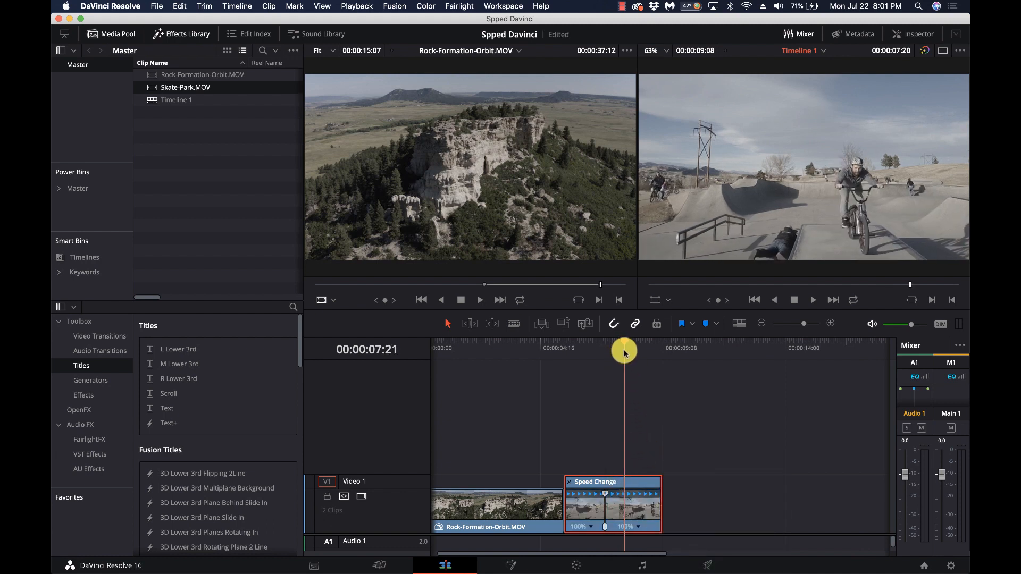
left_click(641, 529)
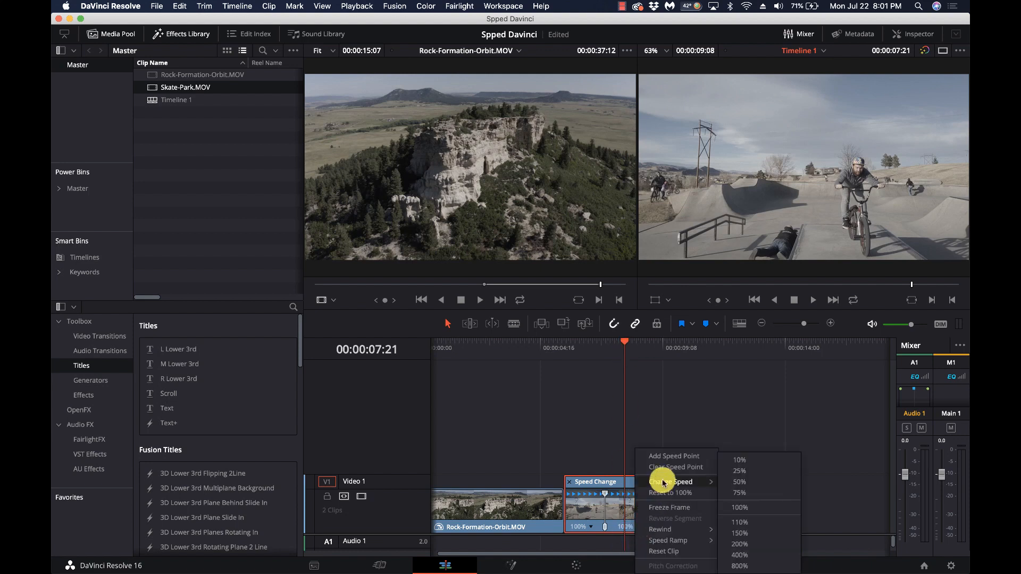
left_click(665, 457)
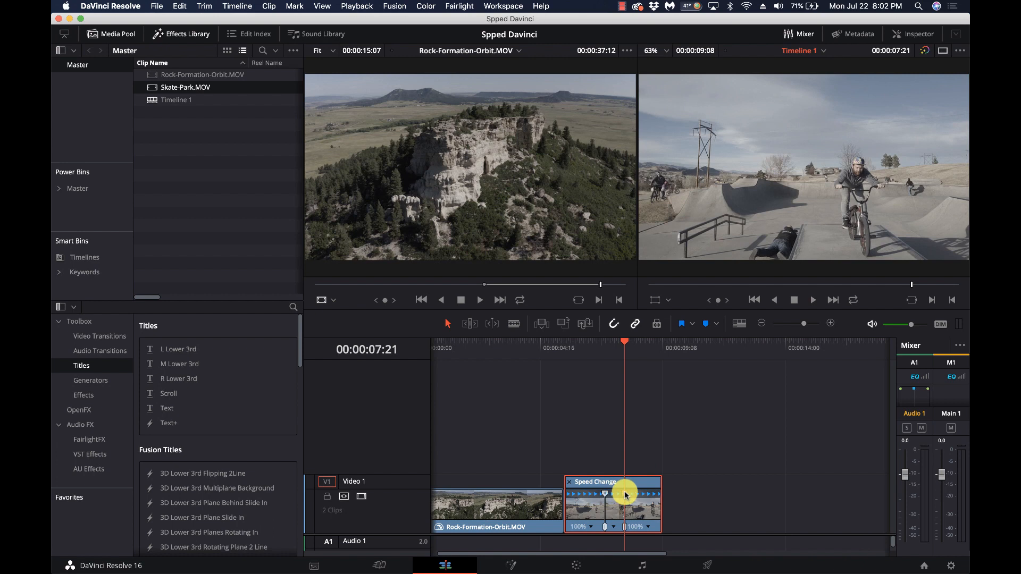
Stretch the segment between the Skate-Park clip's speed points until it runs at 17%, and play the clip from its start.
left_click_drag(626, 495, 722, 500)
left_click(559, 351)
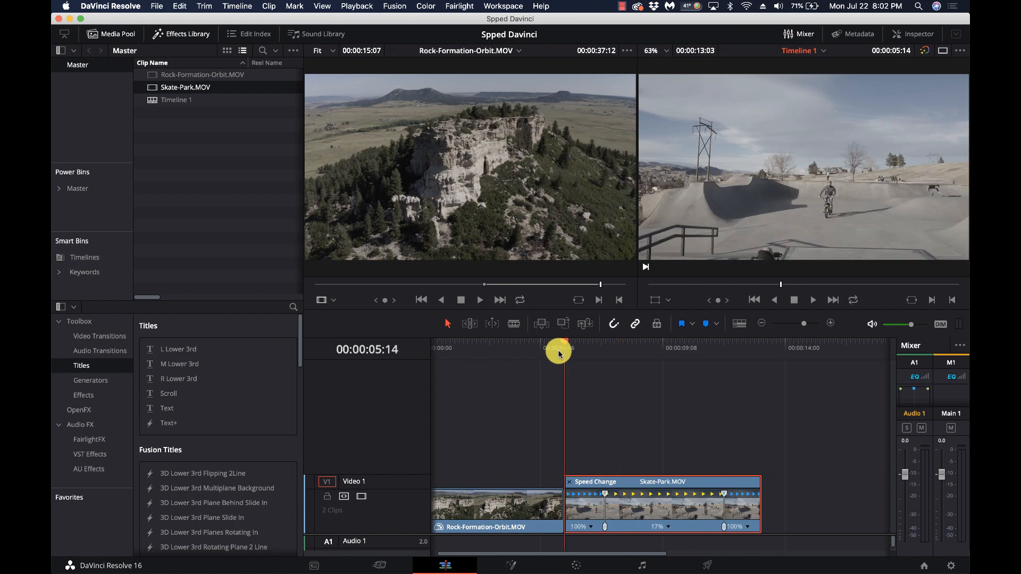
key("space")
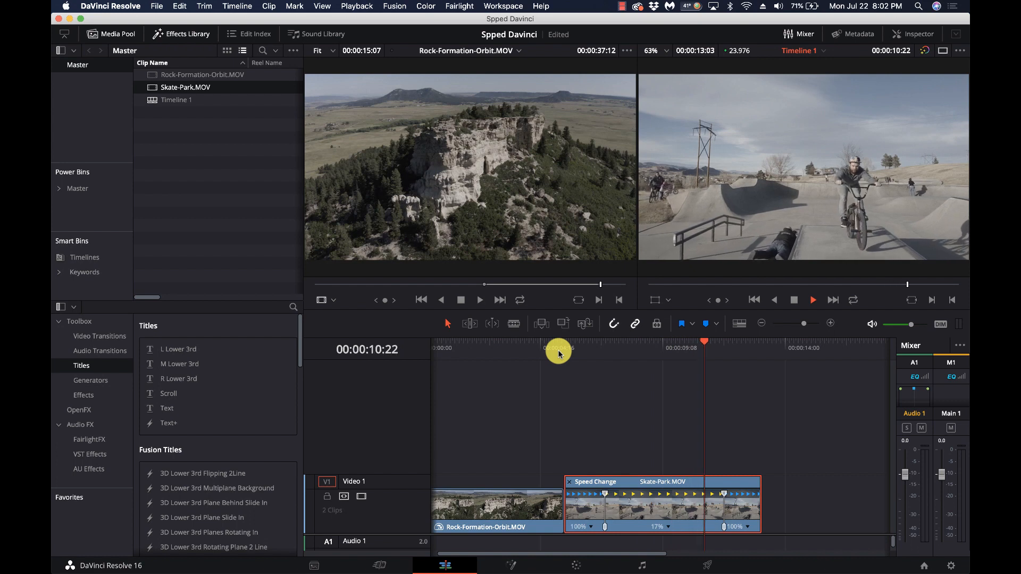
Replay the Skate-Park clip's slowed 17% segment to check how smooth the slow motion looks.
key("space")
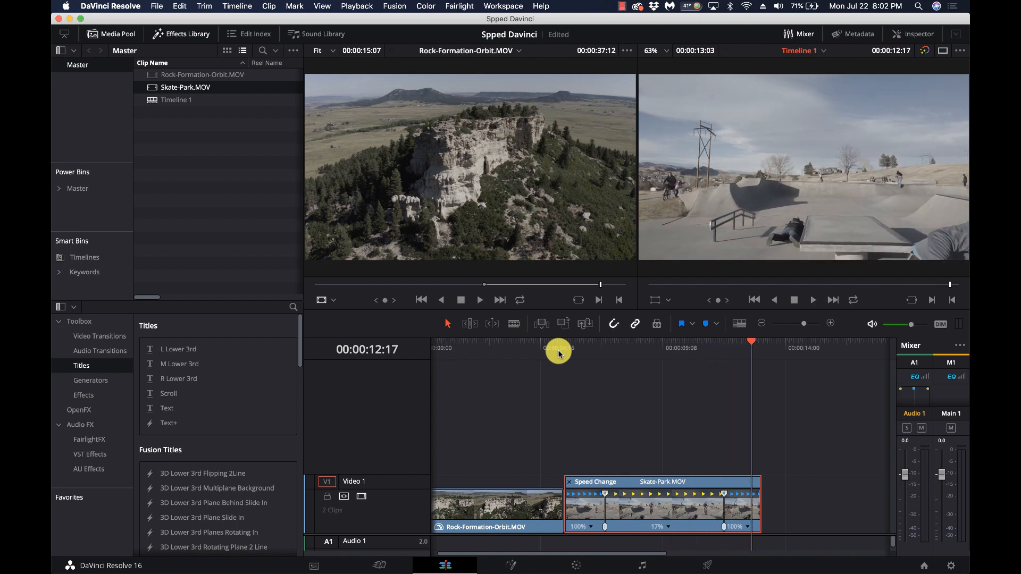
left_click(611, 351)
key("space")
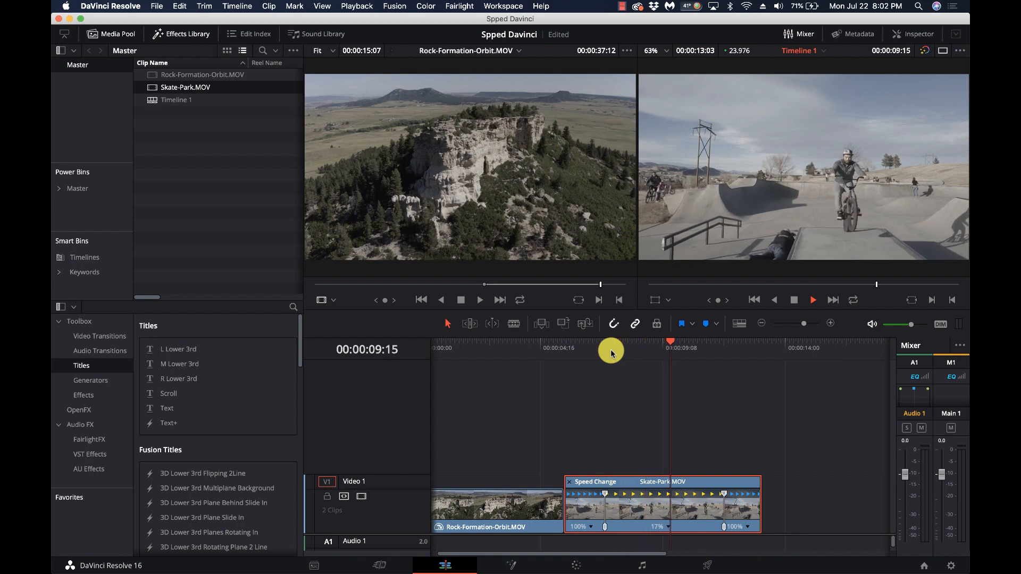
key("space")
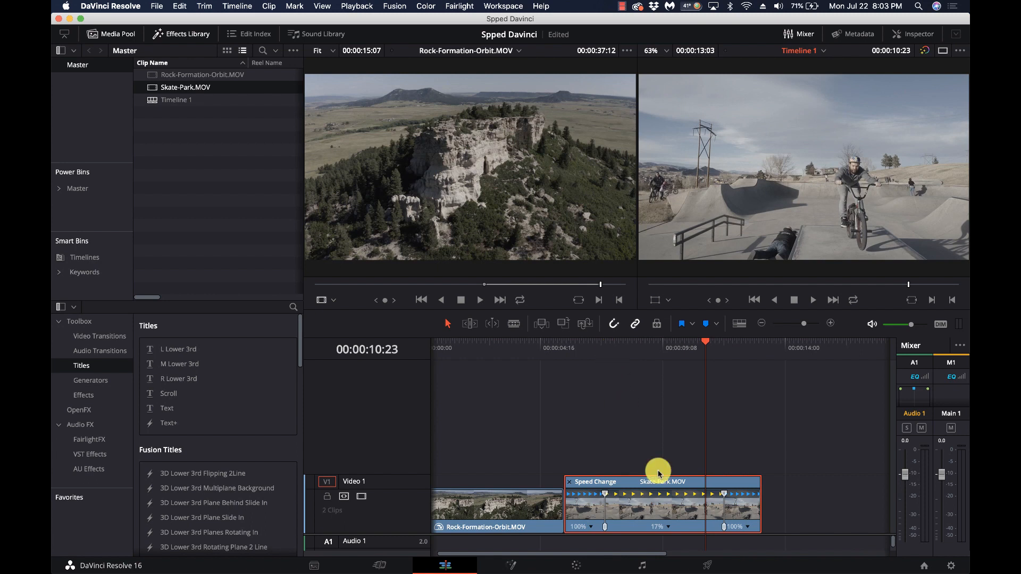
Set the Skate-Park clip's Retime Process to Optical Flow in its Retime And Scaling settings.
left_click(920, 35)
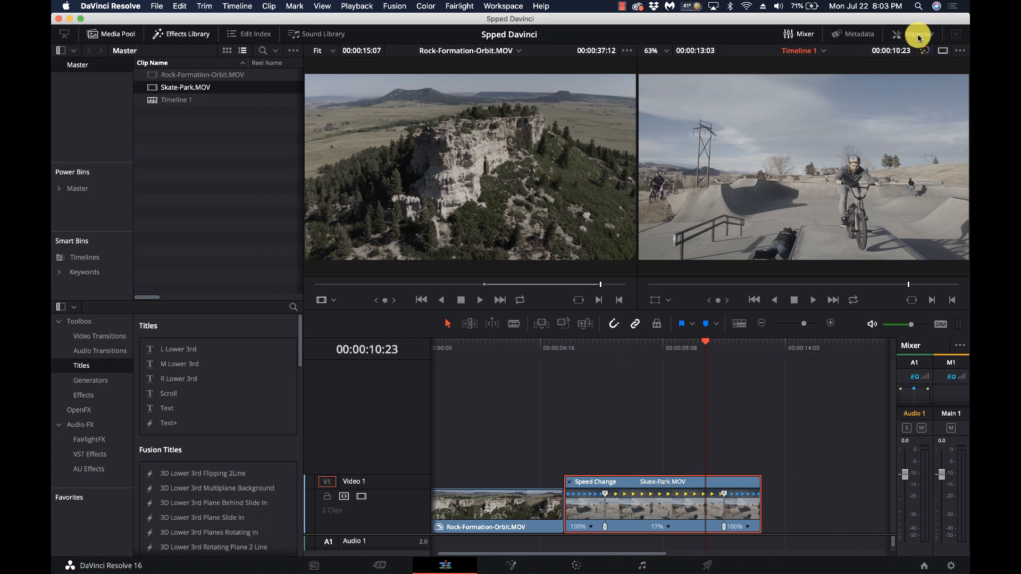
scroll(874, 193, "down", 3)
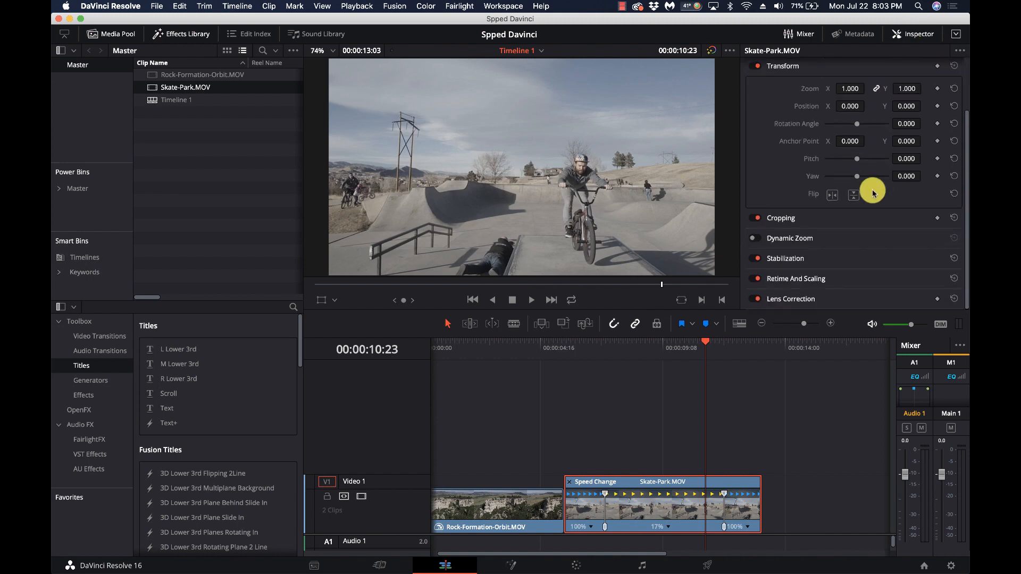
left_click(822, 279)
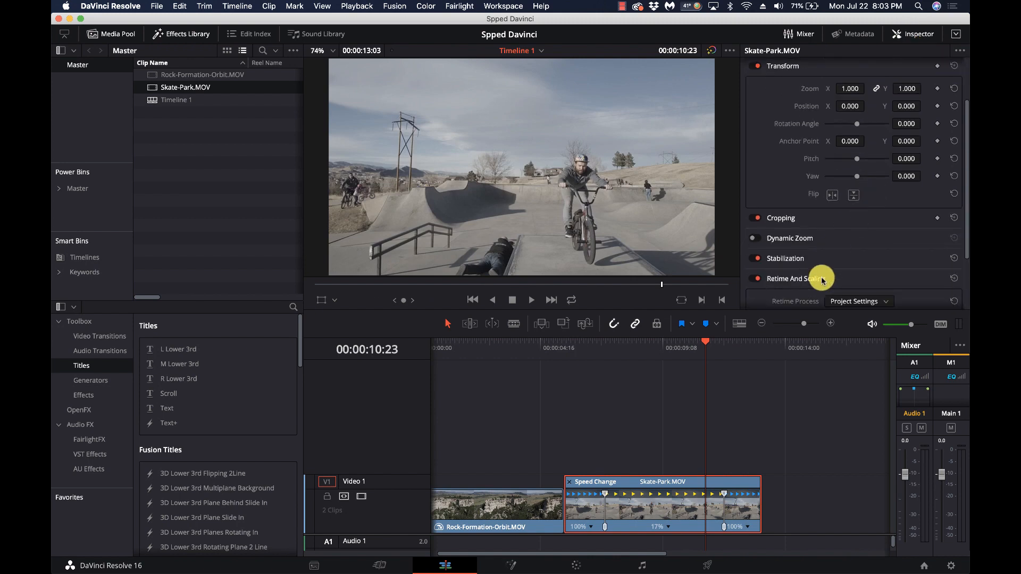
scroll(823, 279, "down", 3)
left_click(851, 223)
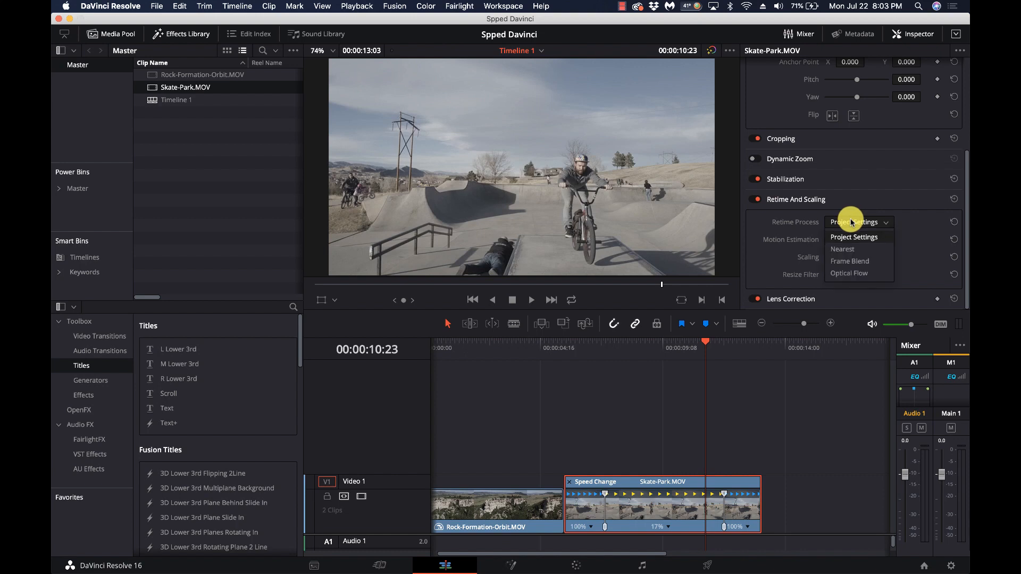
left_click(862, 273)
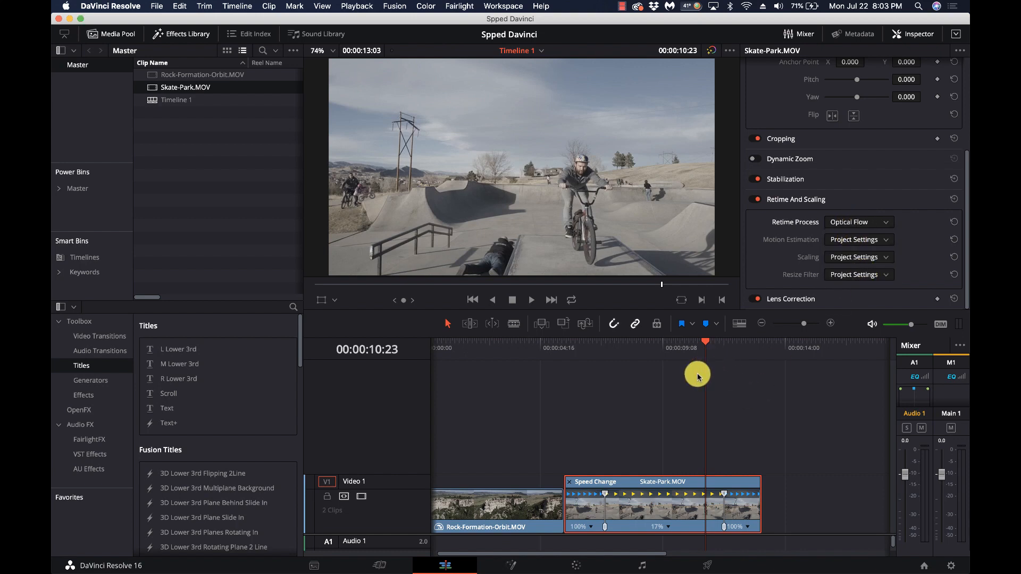
Play the Skate-Park clip from 00:00:06:06 through its slow segment to review the Optical Flow retiming.
left_click(582, 350)
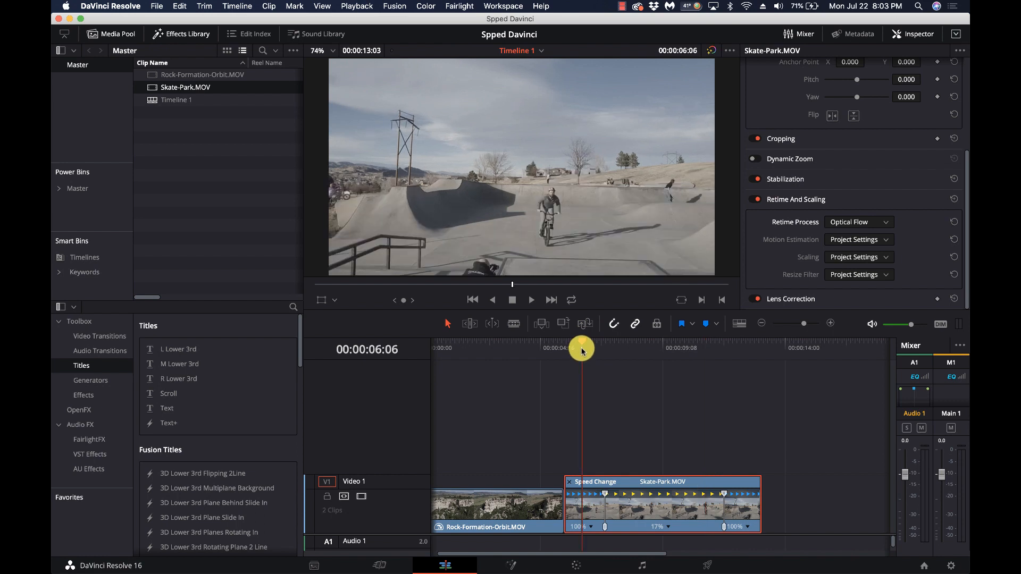
key("space")
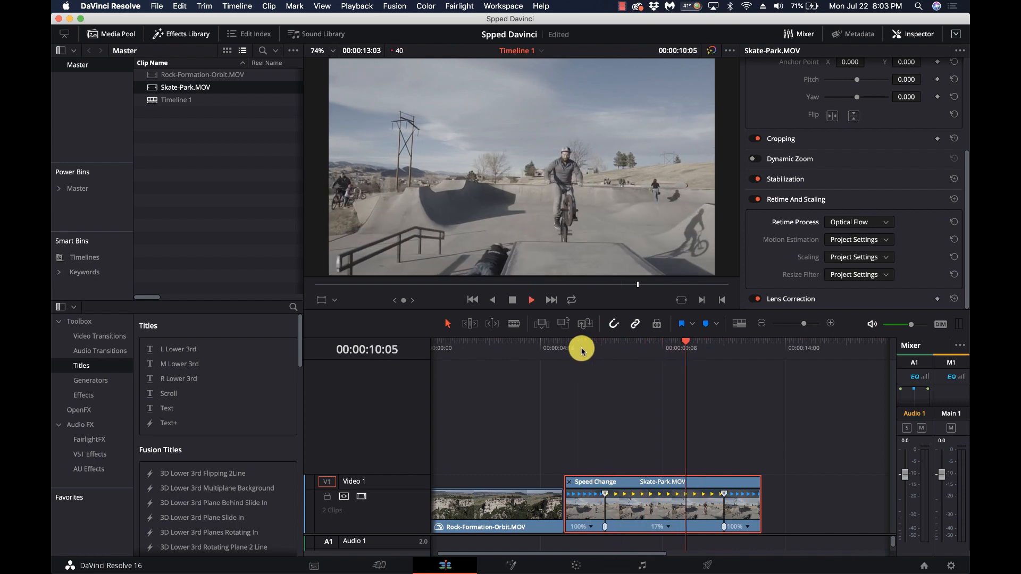
key("space")
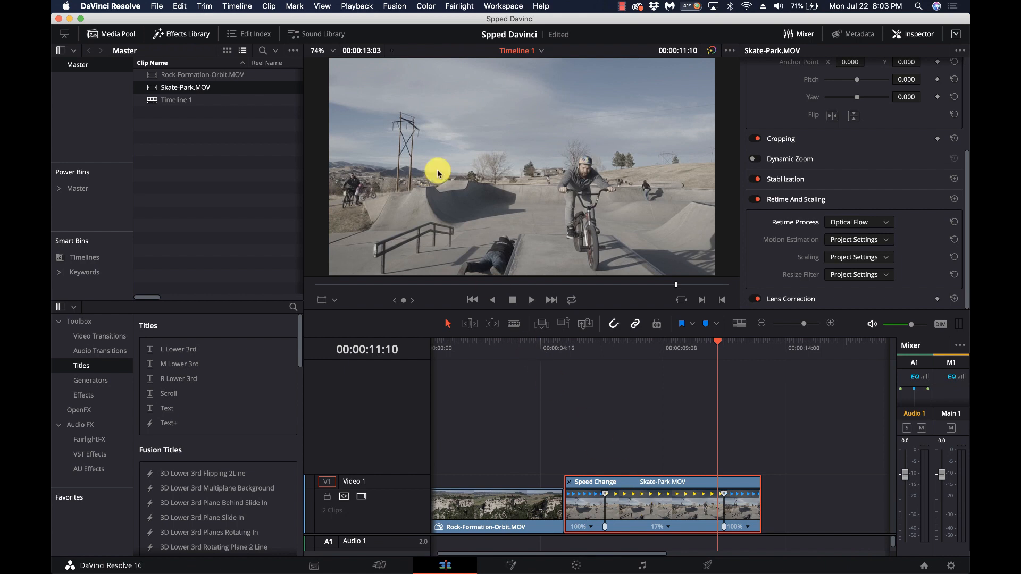
Set the render cache mode to User and turn on Render Cache Color Output for the Skate-Park clip.
left_click(348, 5)
mouse_move(396, 64)
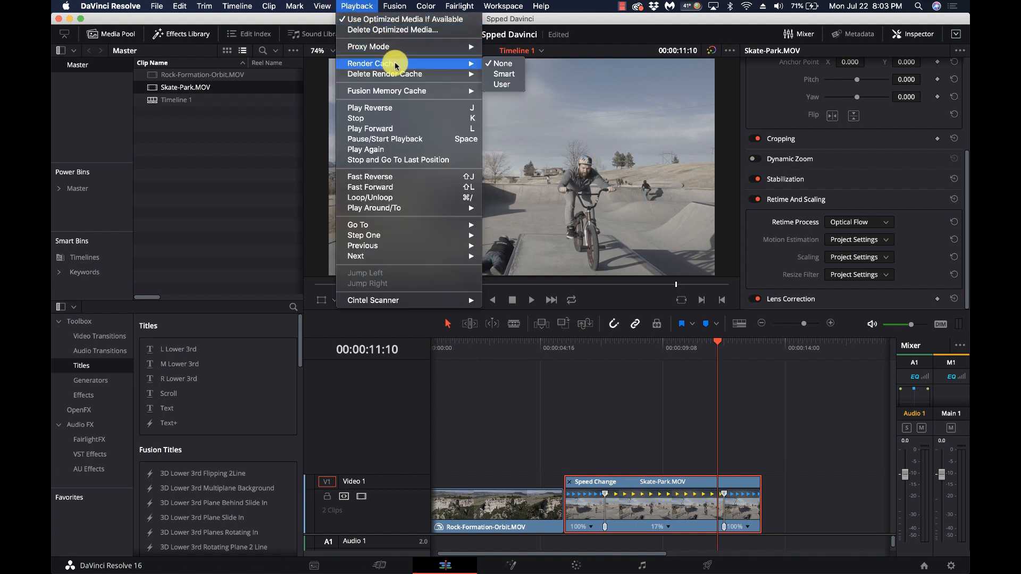
left_click(510, 87)
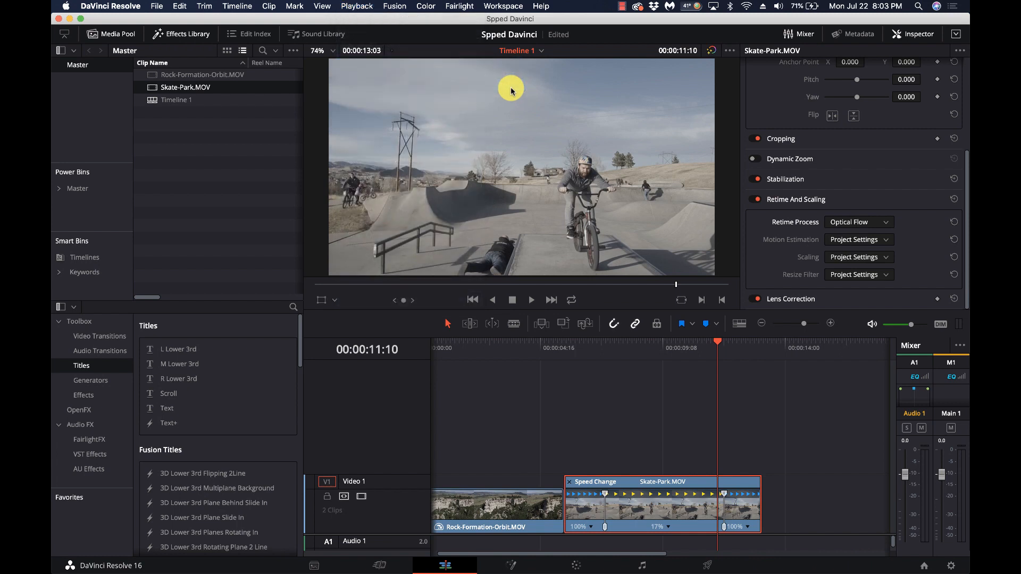
left_click(267, 5)
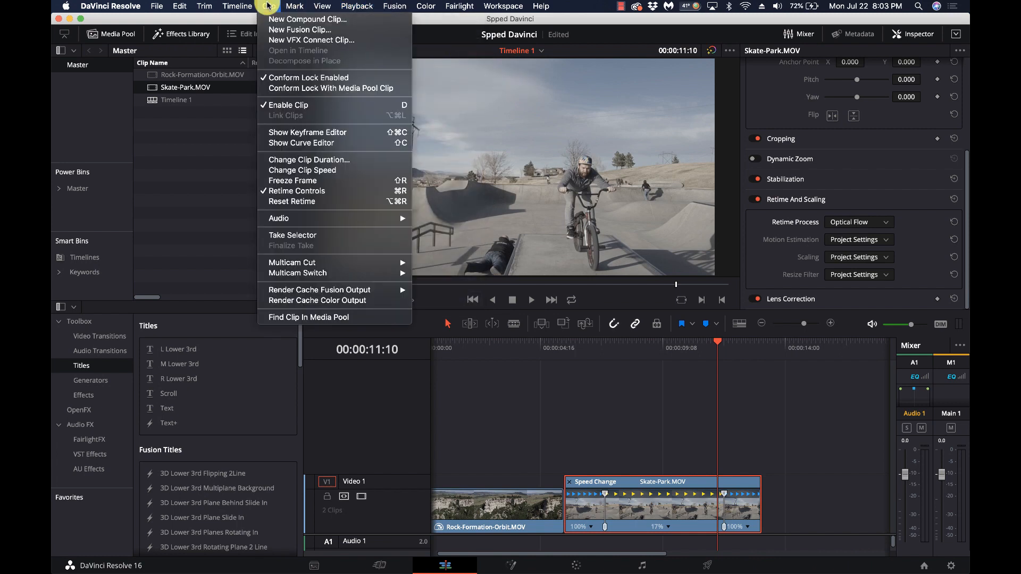
left_click(310, 302)
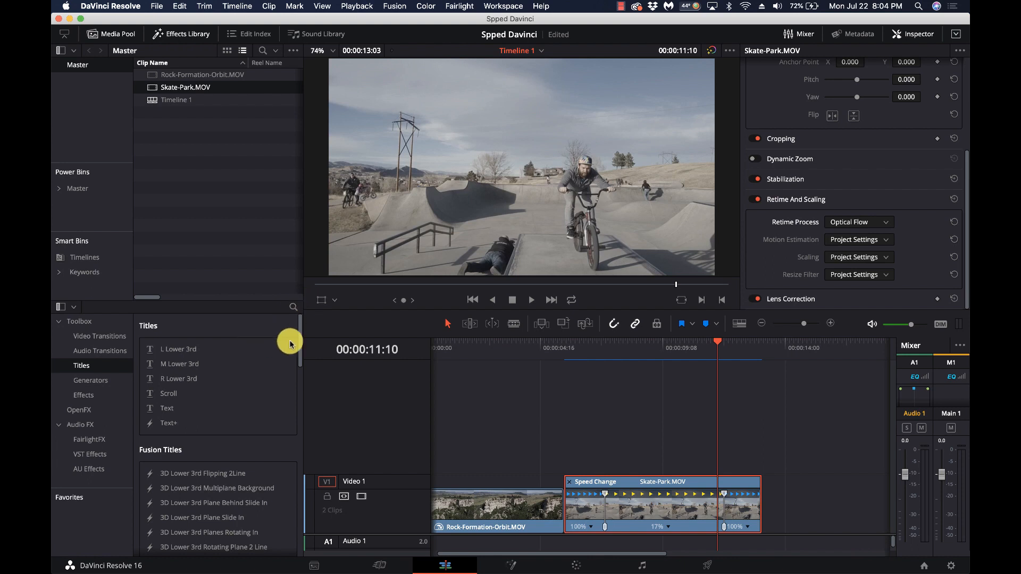
Play the cached Skate-Park clip repeatedly from its start and from the first speed point to examine the slow motion.
left_click(565, 351)
key("space")
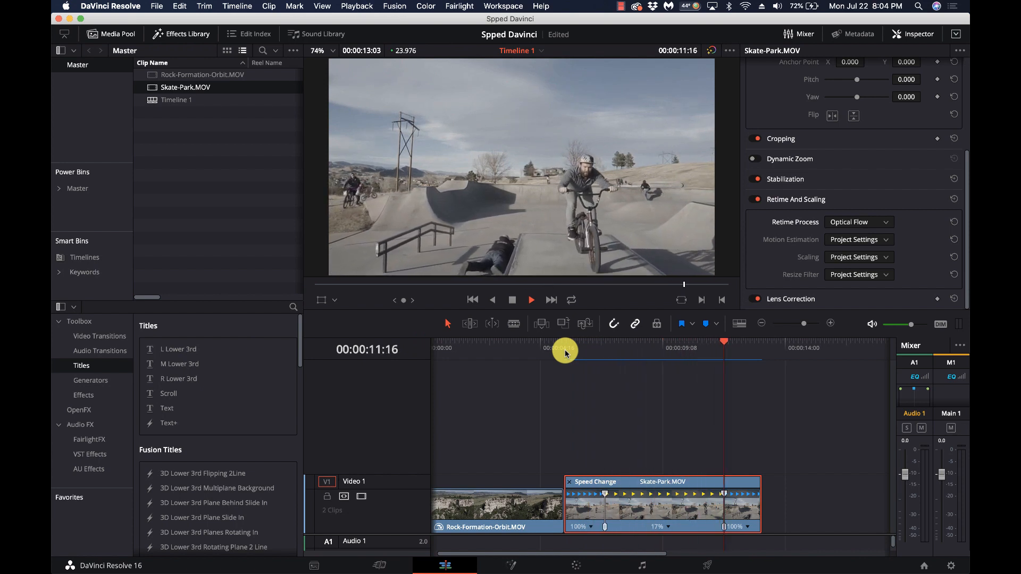
key("space")
left_click(565, 352)
key("space")
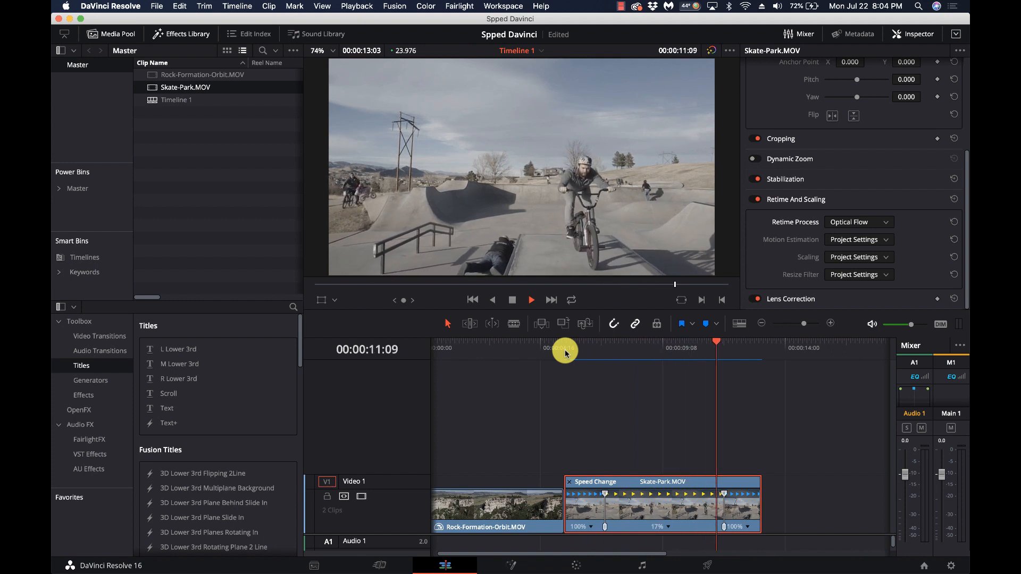
key("space")
left_click(601, 356)
key("space")
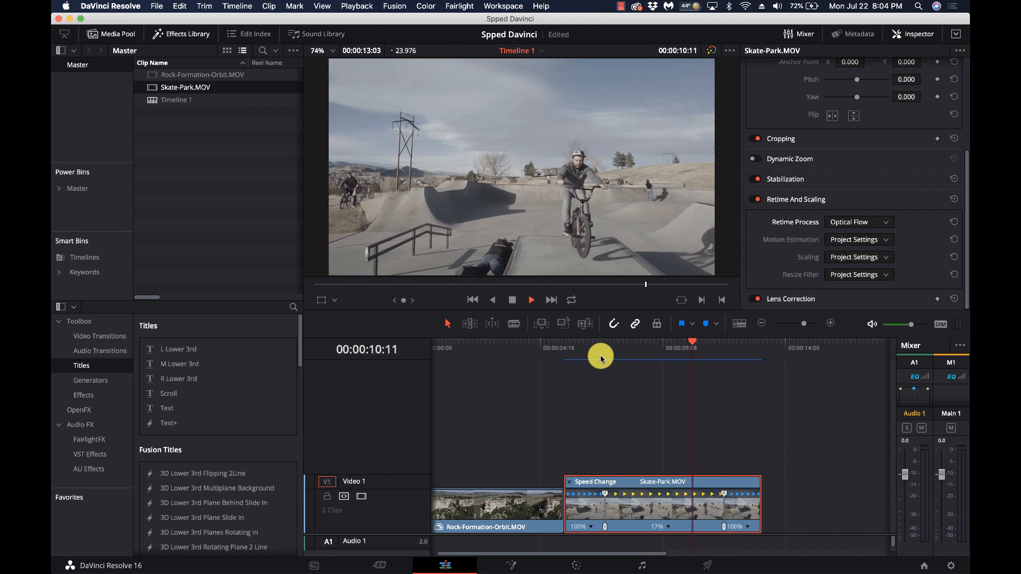
key("space")
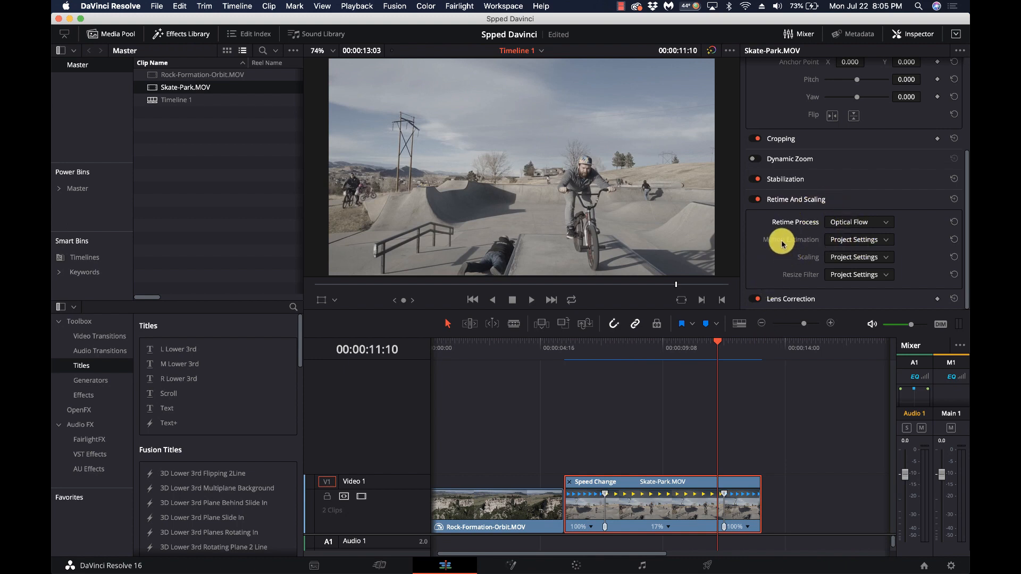
Set the Skate-Park clip's Motion Estimation to Speed Warp.
left_click(849, 245)
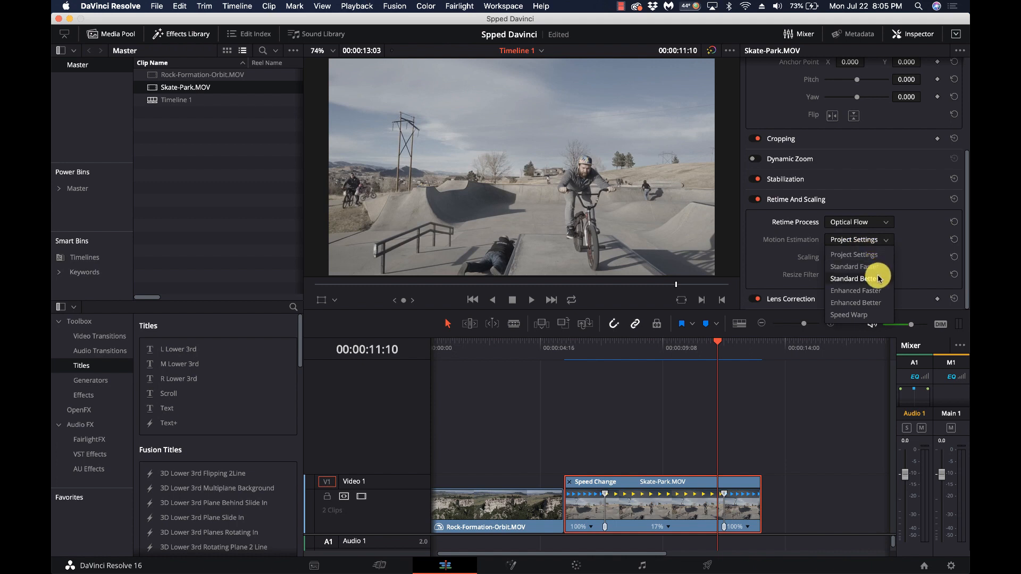
left_click(874, 314)
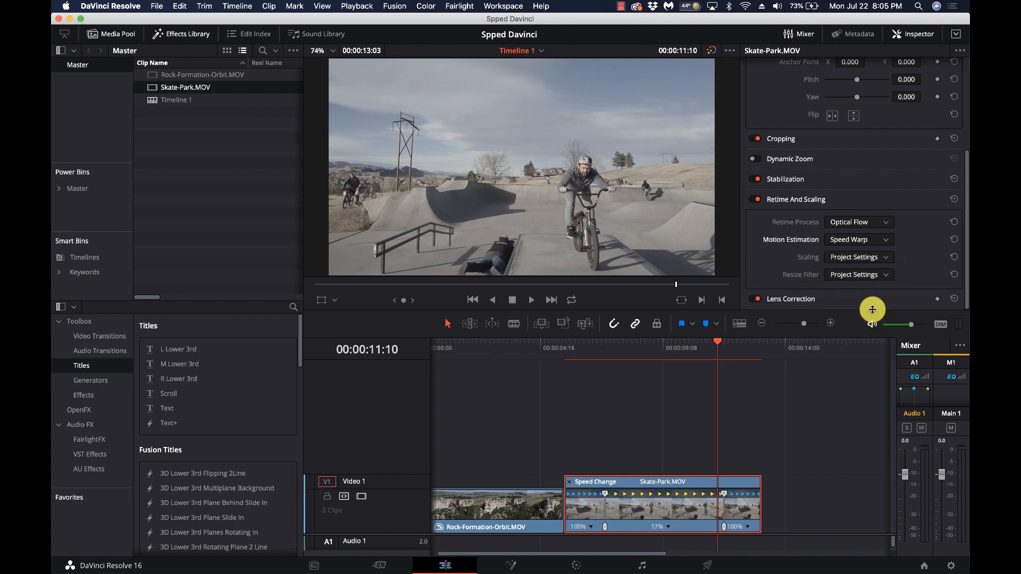